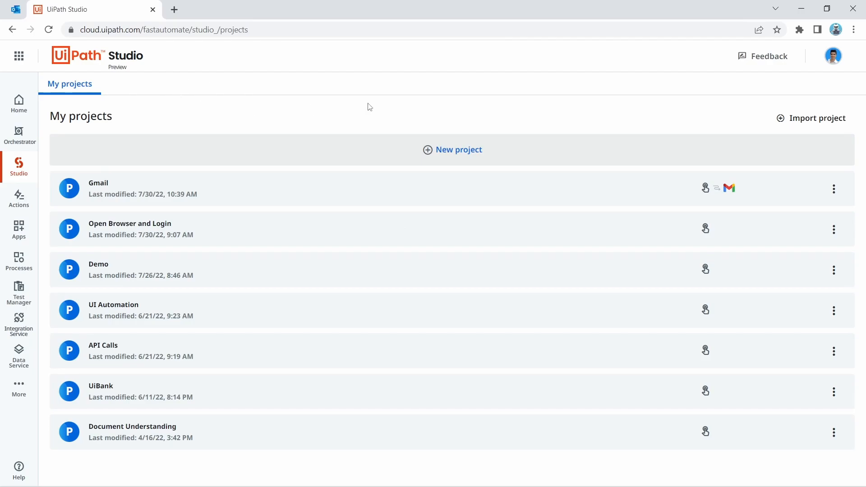
Step: Switch to the pinned Outlook tab to show the inbox with its four unread test emails
left_click(17, 9)
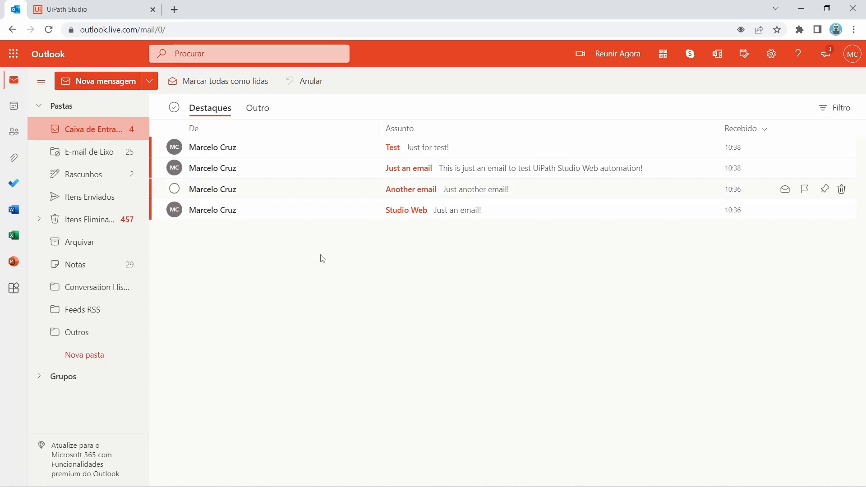
Step: From the Studio projects list, create a manually started project named 'Outlook Automation'
left_click(103, 12)
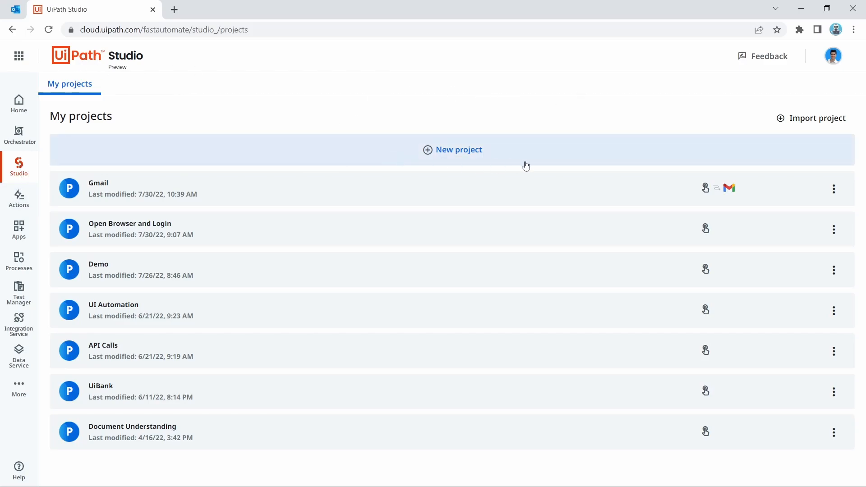
left_click(443, 152)
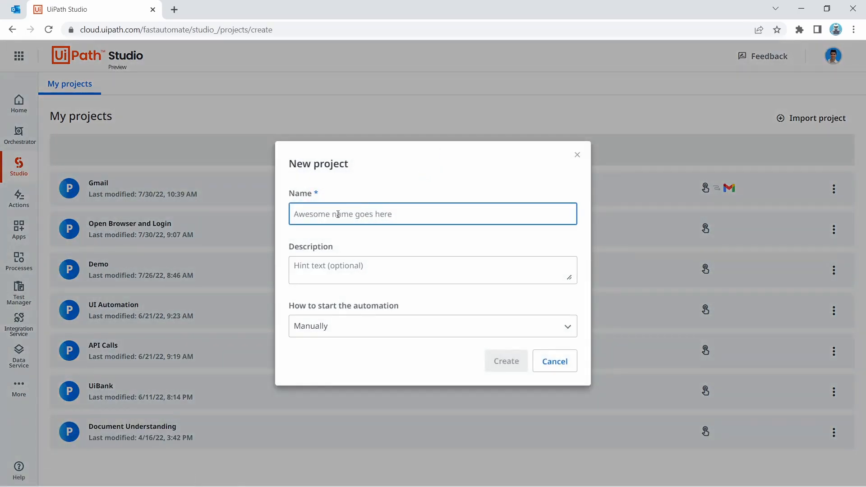
type("Outlook Automation")
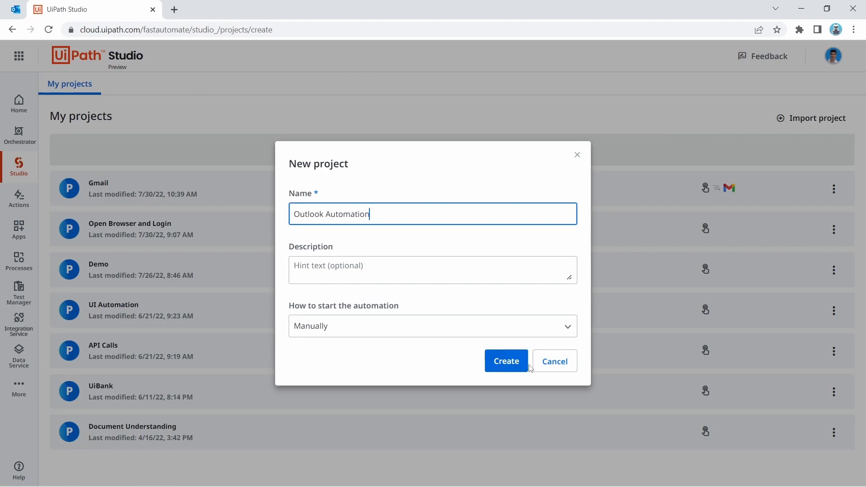
left_click(506, 361)
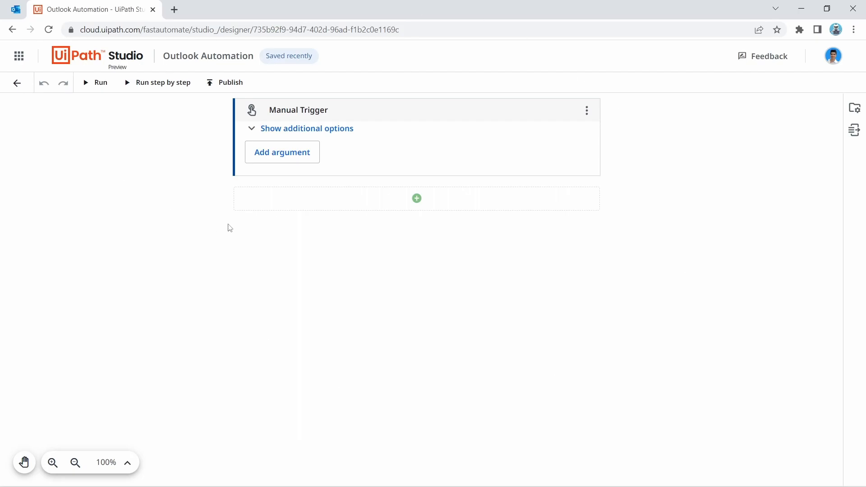
Step: Search 'for each ema' below the Manual Trigger and add Microsoft Office 365: For Each Email
left_click(399, 201)
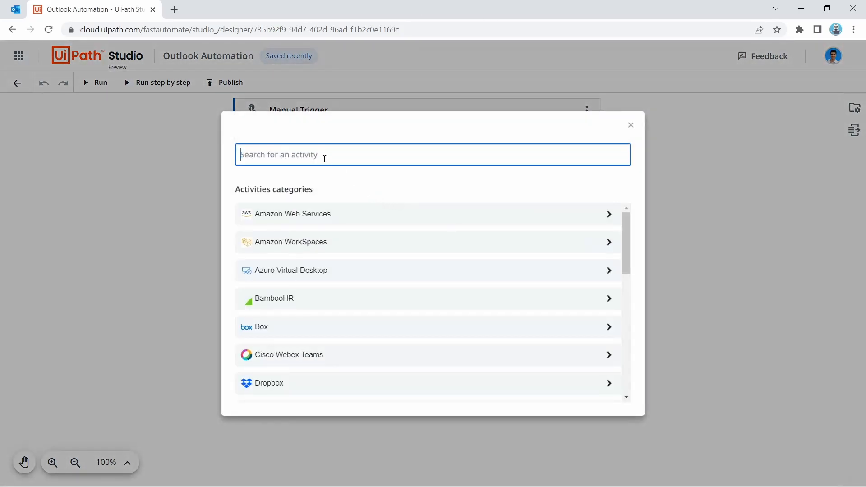
type("for each email")
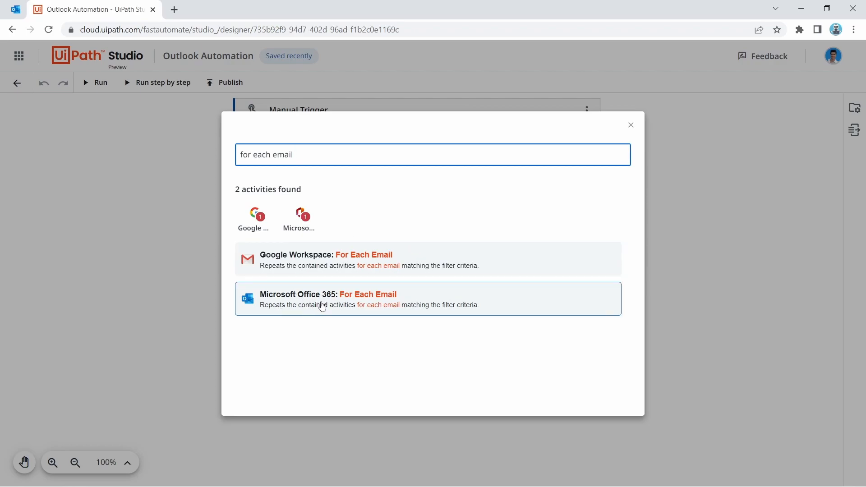
left_click(342, 305)
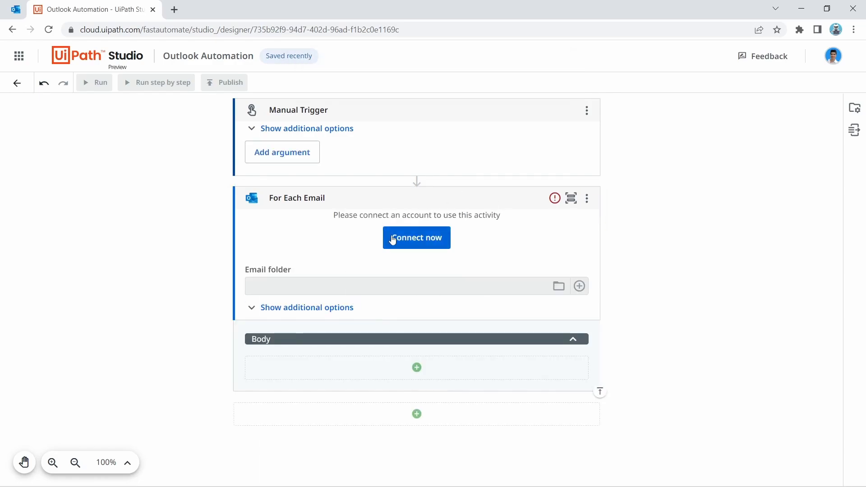
Step: Connect For Each Email to Outlook 365 by signing in with the existing Microsoft account and accepting permissions
left_click(416, 243)
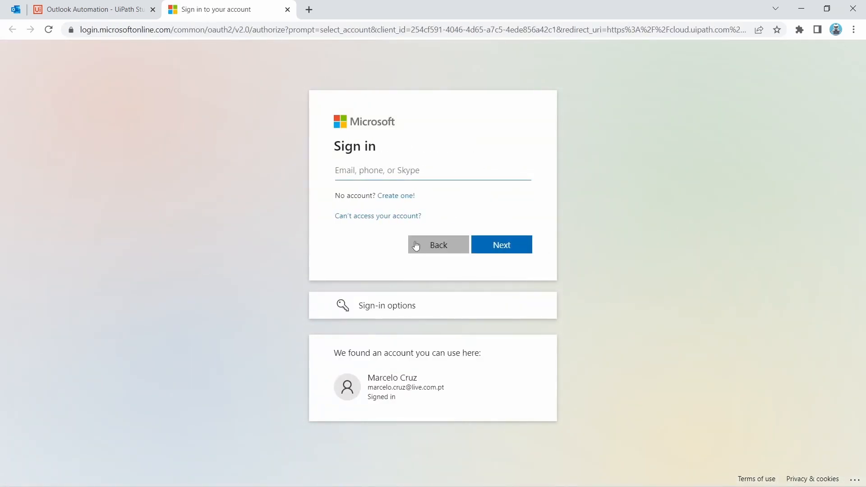
left_click(414, 391)
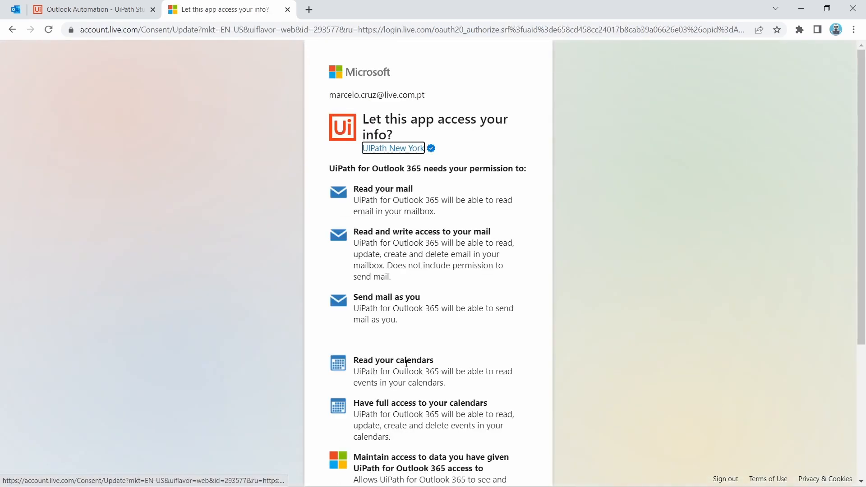
scroll(406, 363, "down", 5)
scroll(364, 229, "up", 5)
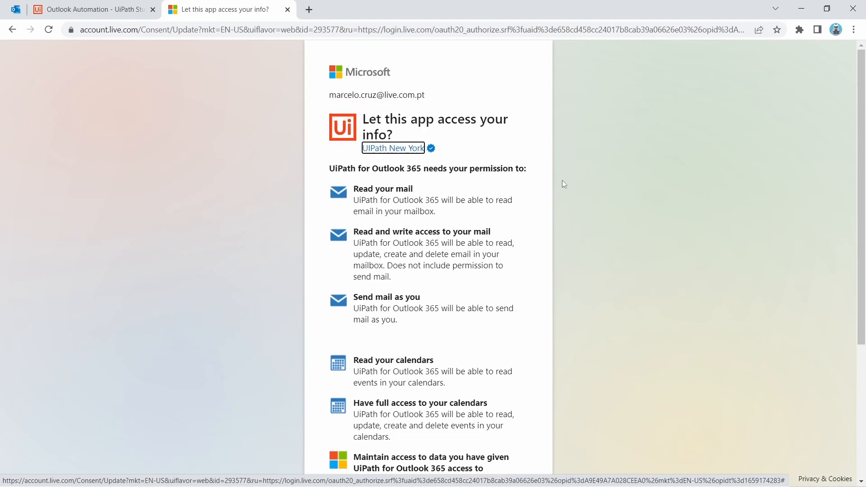
scroll(526, 166, "down", 5)
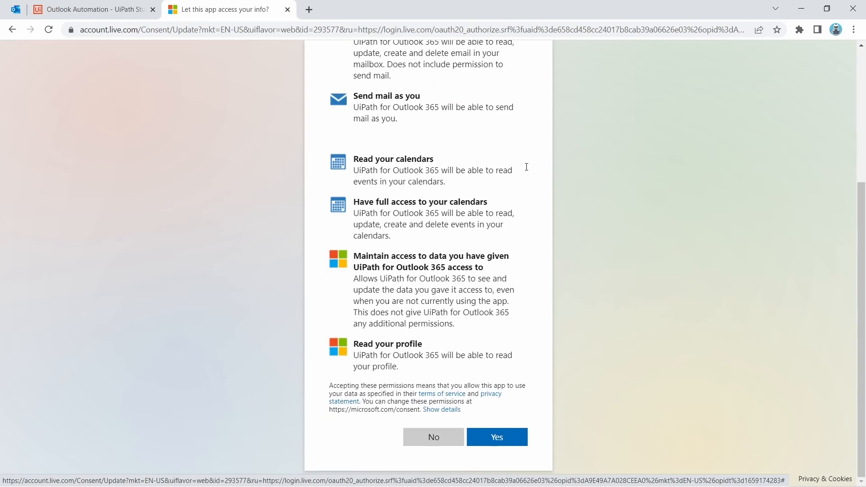
left_click(495, 440)
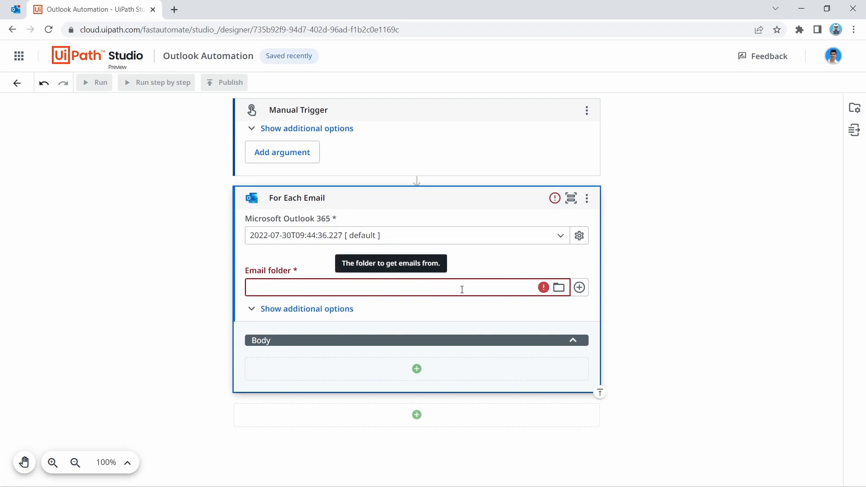
Step: Delete the Microsoft account notice email from the Outlook inbox, then go back to the Studio project
left_click(15, 9)
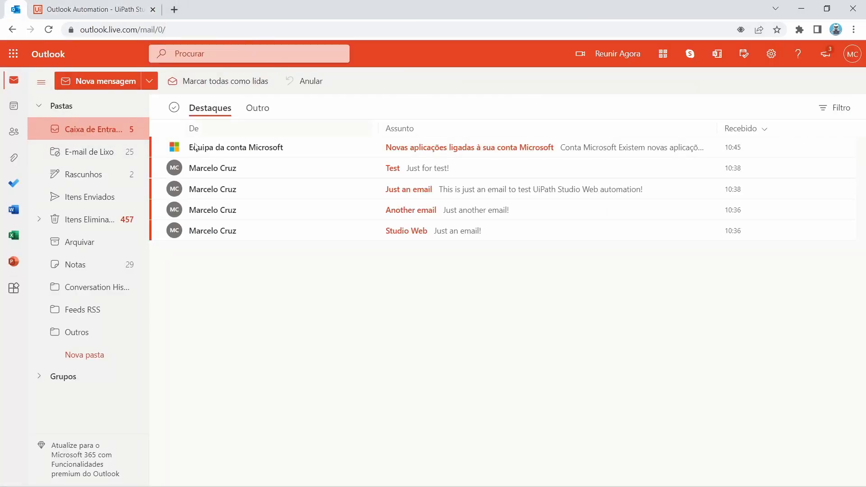
left_click(174, 147)
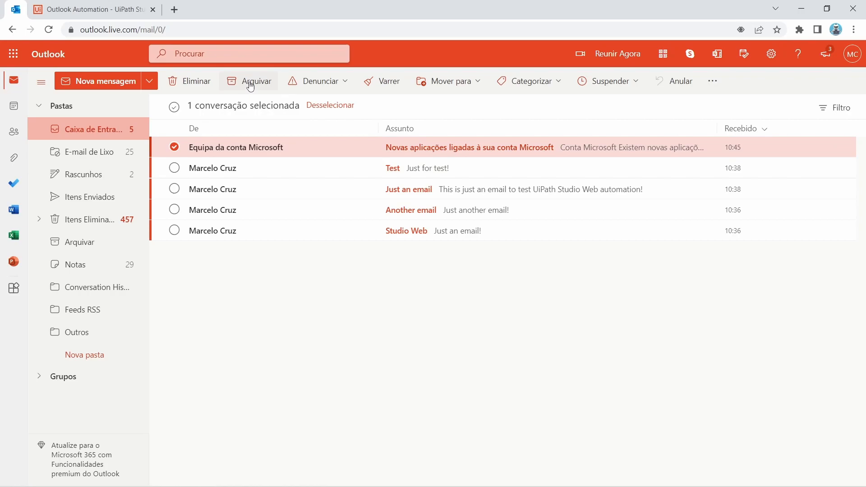
left_click(189, 81)
left_click(90, 9)
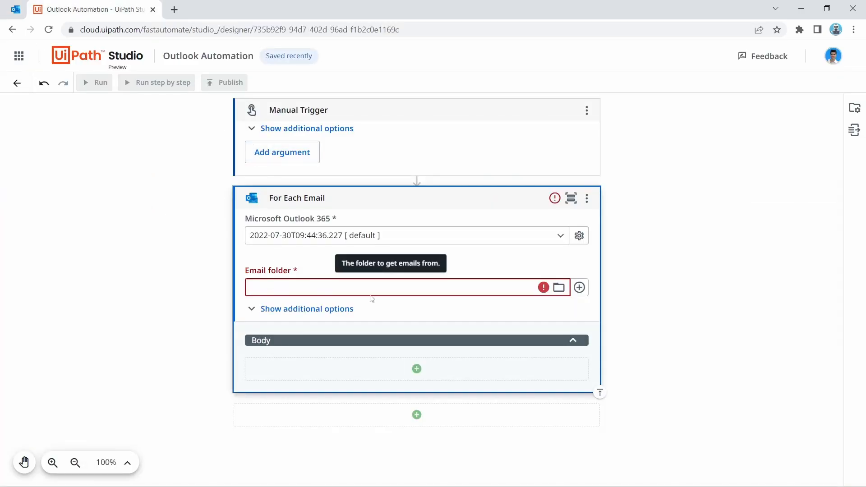
Step: Choose Caixa de Entrada in the folder picker as the Email folder and save it
left_click(559, 287)
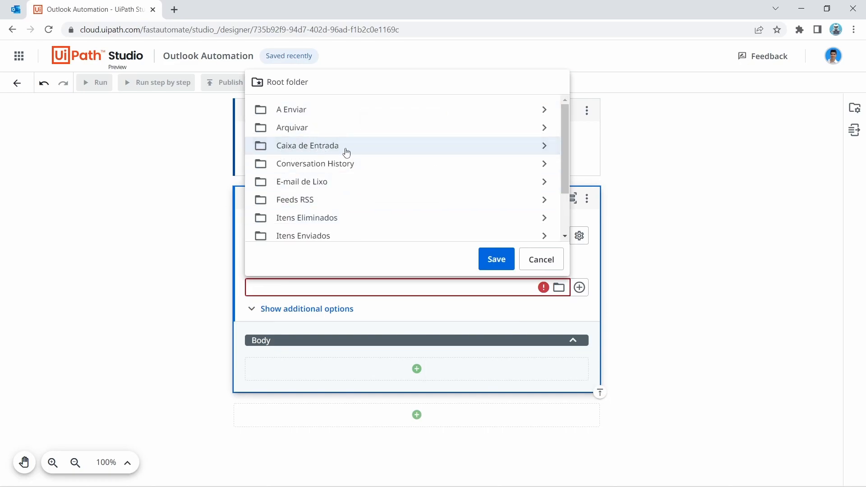
left_click(313, 149)
double_click(313, 148)
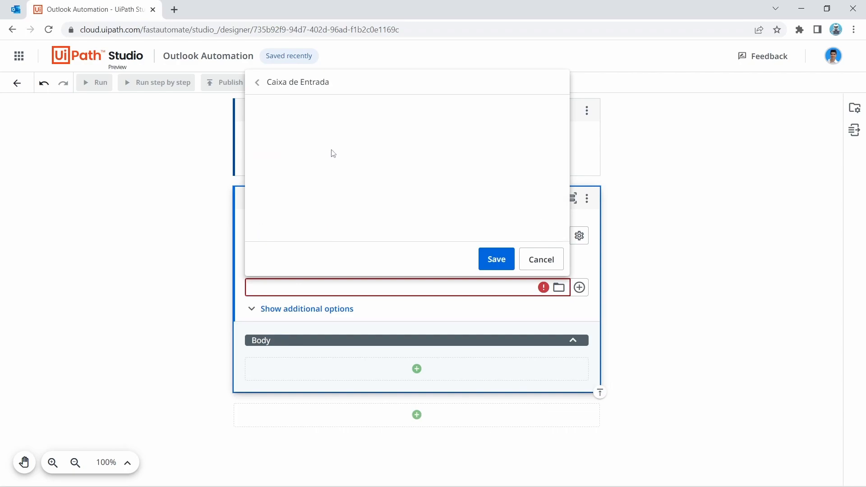
left_click(258, 82)
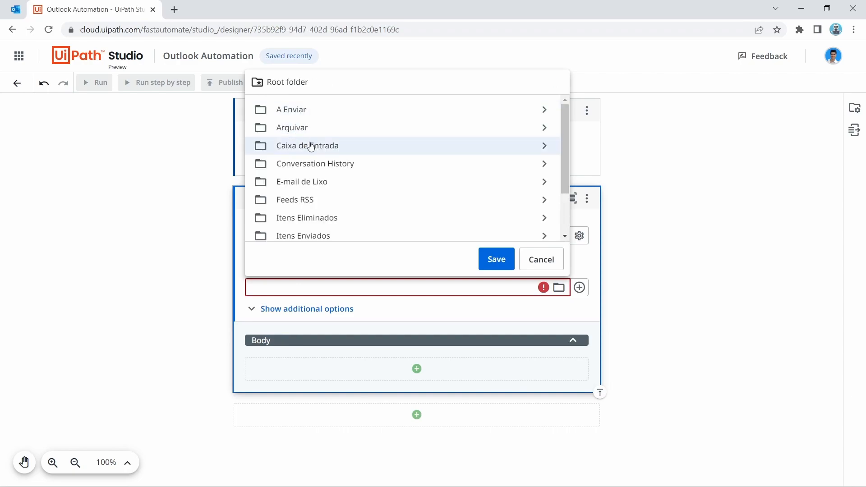
double_click(307, 146)
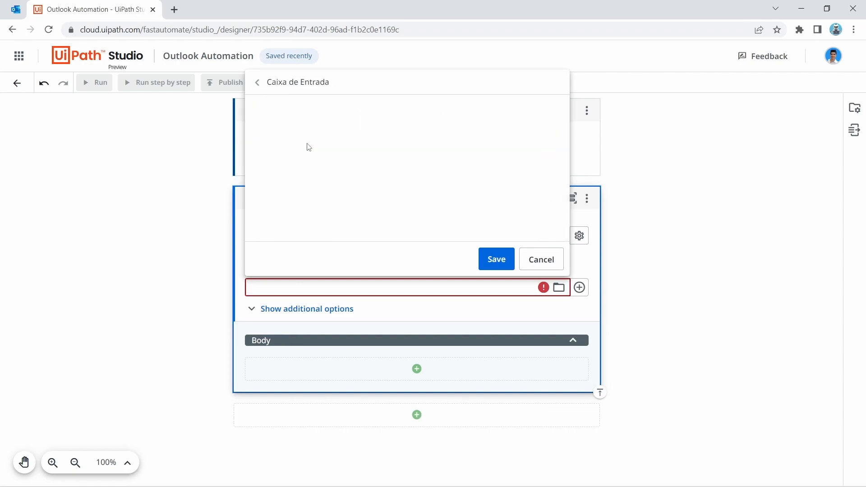
left_click(492, 260)
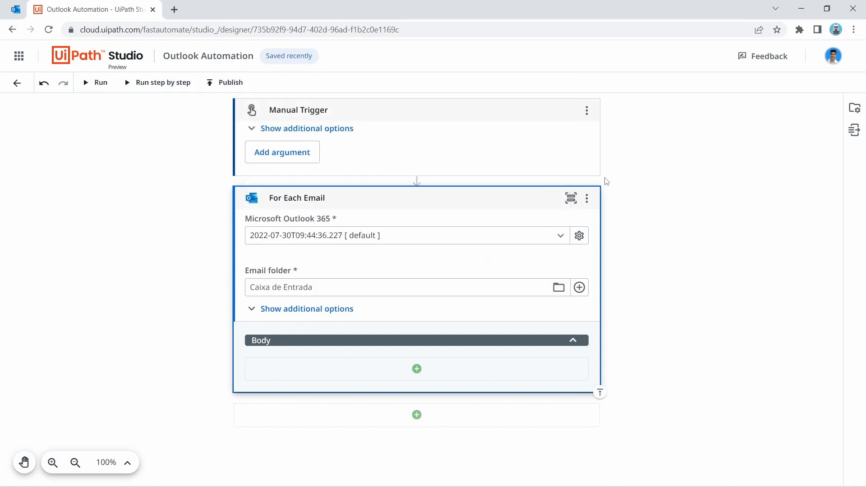
left_click(296, 309)
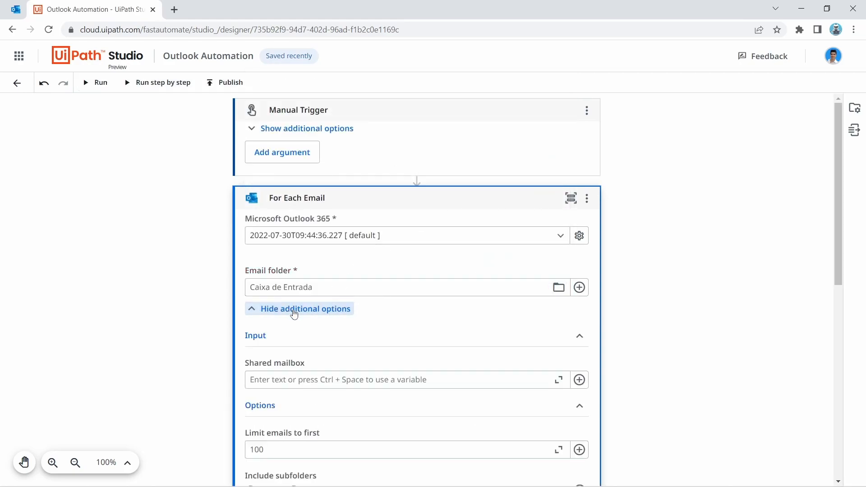
scroll(307, 356, "down", 3)
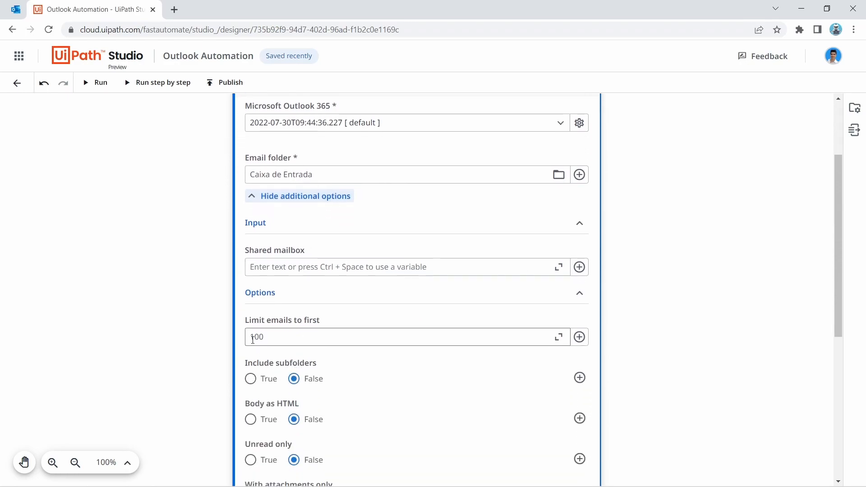
scroll(309, 289, "down", 3)
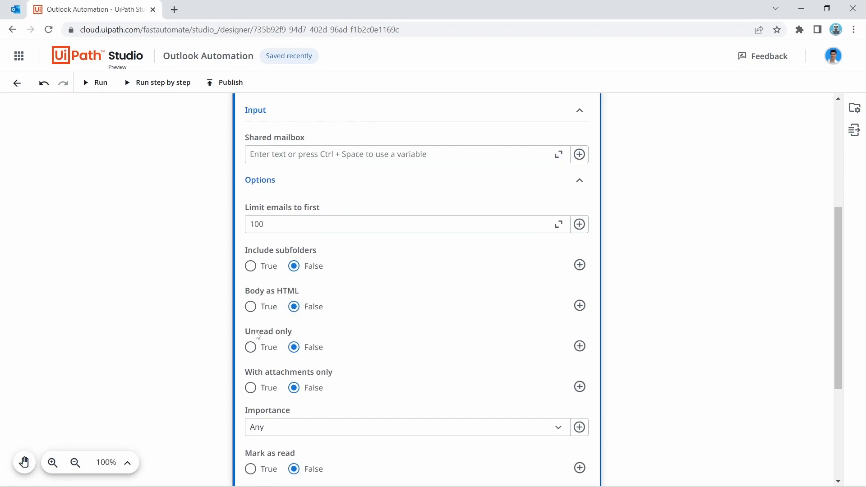
scroll(387, 331, "down", 3)
scroll(321, 260, "up", 3)
scroll(424, 269, "down", 4)
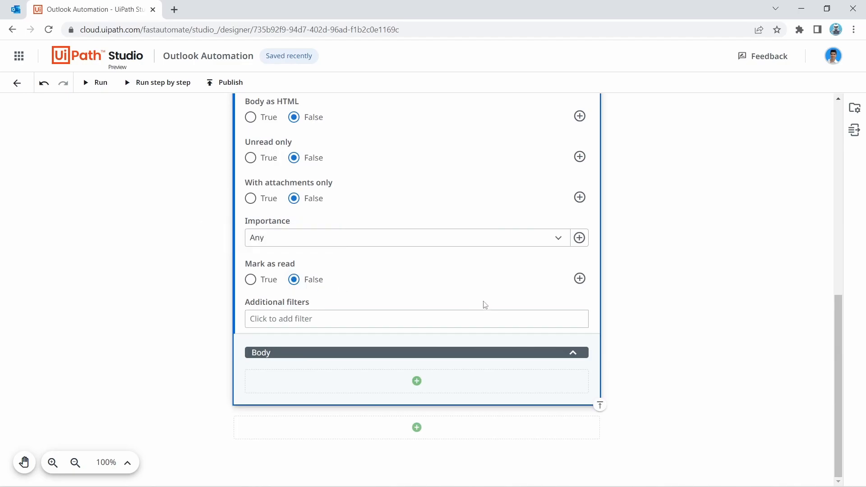
scroll(496, 282, "up", 10)
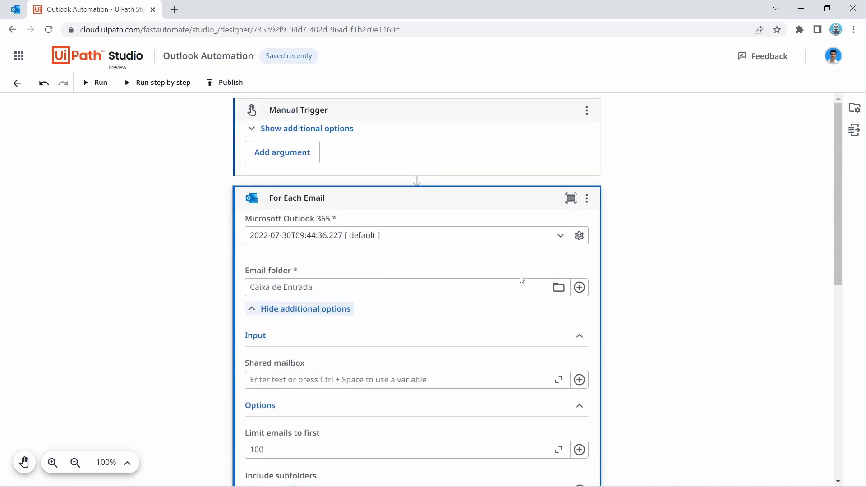
left_click(322, 310)
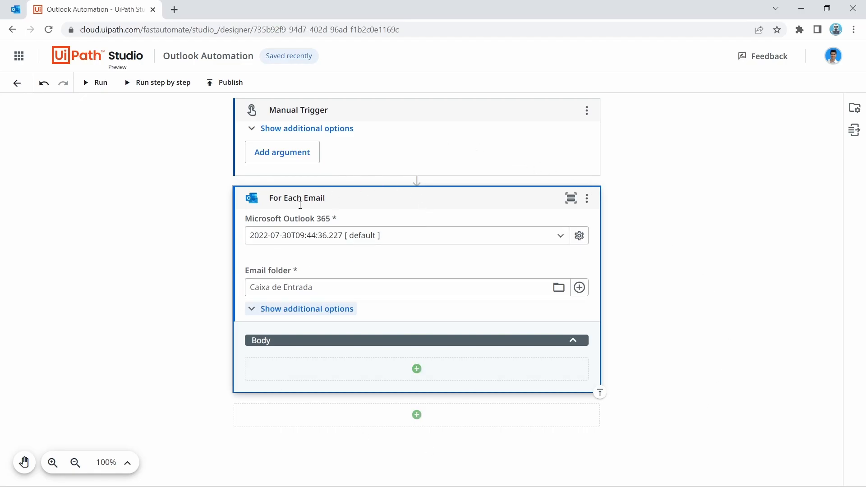
left_click(24, 3)
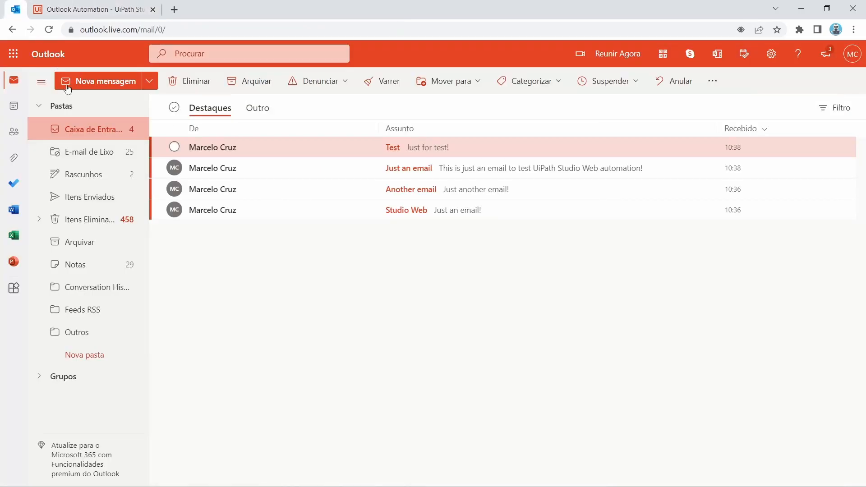
left_click(100, 7)
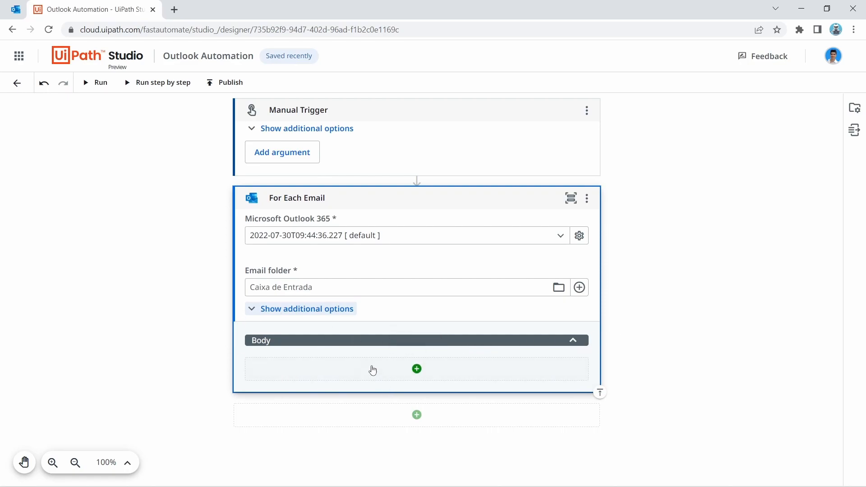
Step: Search 'log me' in the loop Body and add Control: Log Message
left_click(417, 368)
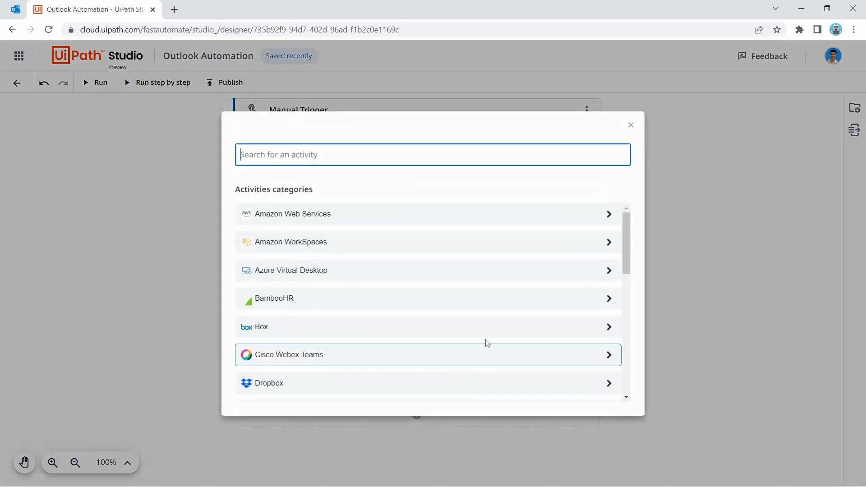
type("log messa")
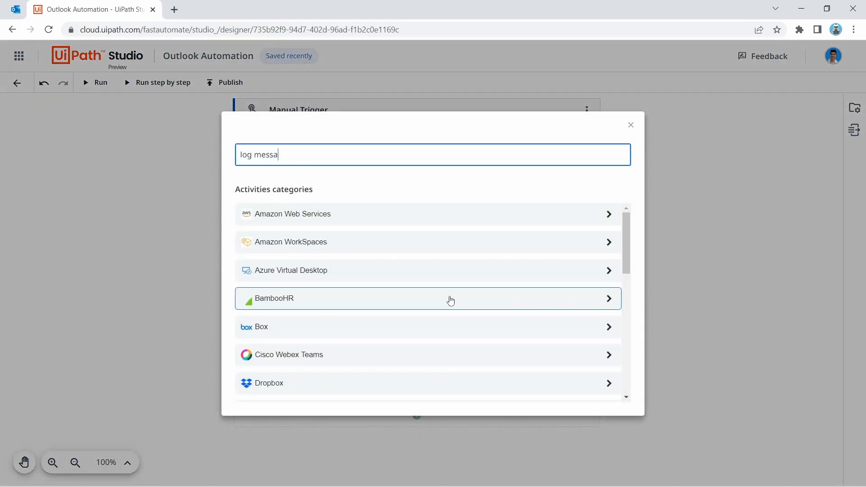
left_click(421, 336)
scroll(326, 262, "down", 2)
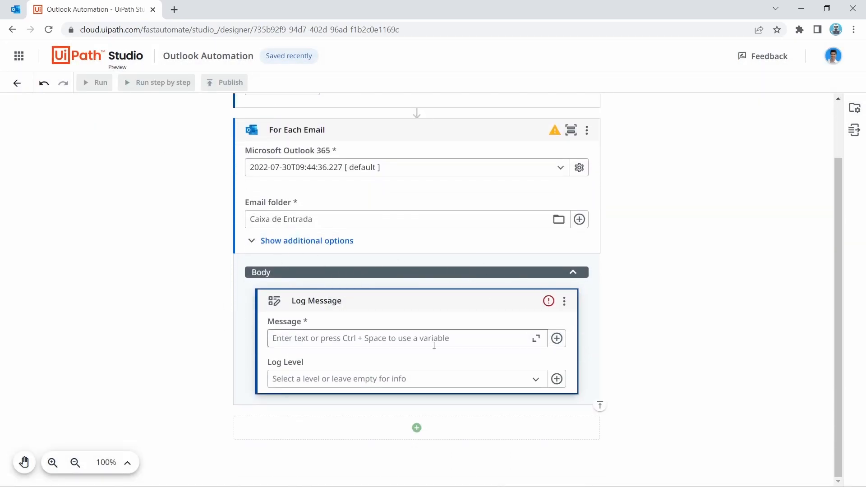
Step: Fill the Log Message's Message with the variable CurrentEmail.Subject
left_click(556, 338)
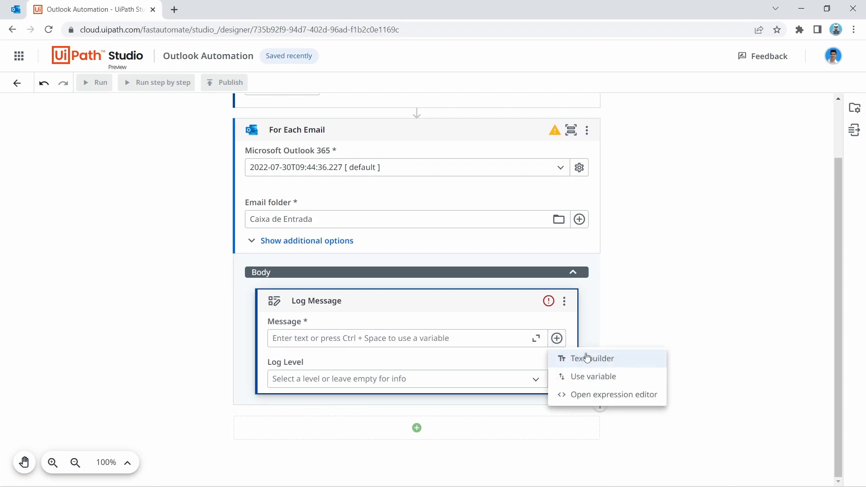
left_click(441, 315)
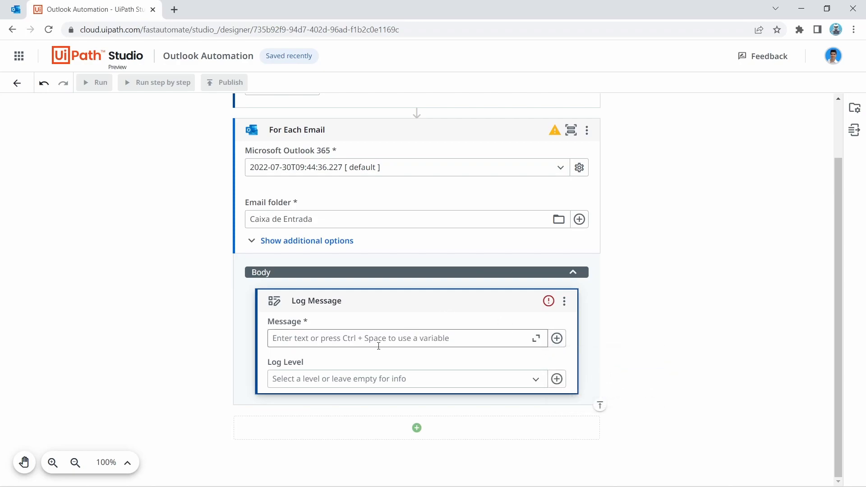
left_click(557, 339)
left_click(594, 379)
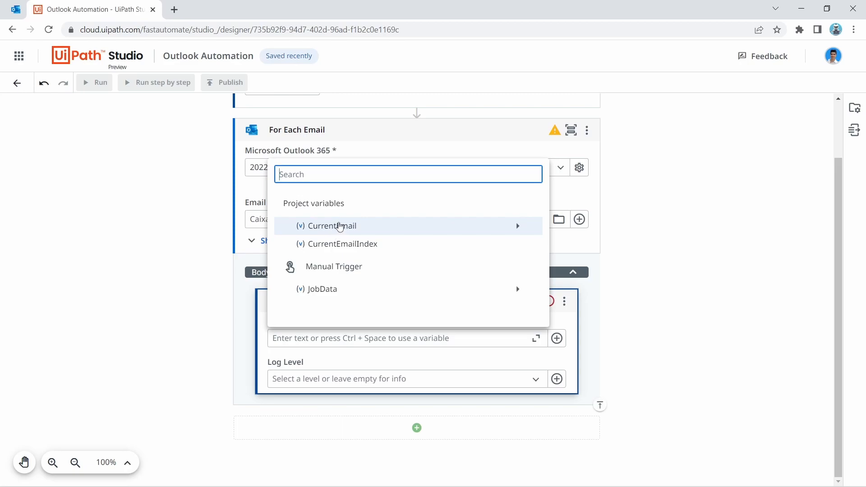
left_click(517, 225)
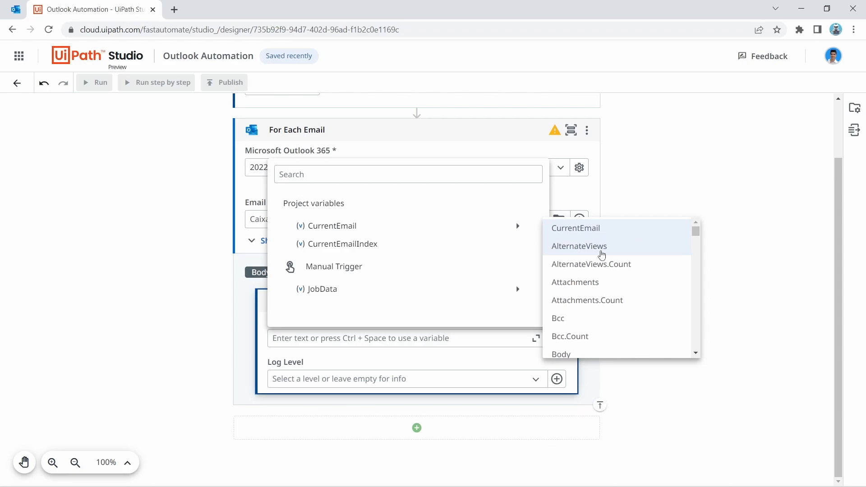
scroll(602, 255, "down", 1)
scroll(591, 261, "up", 2)
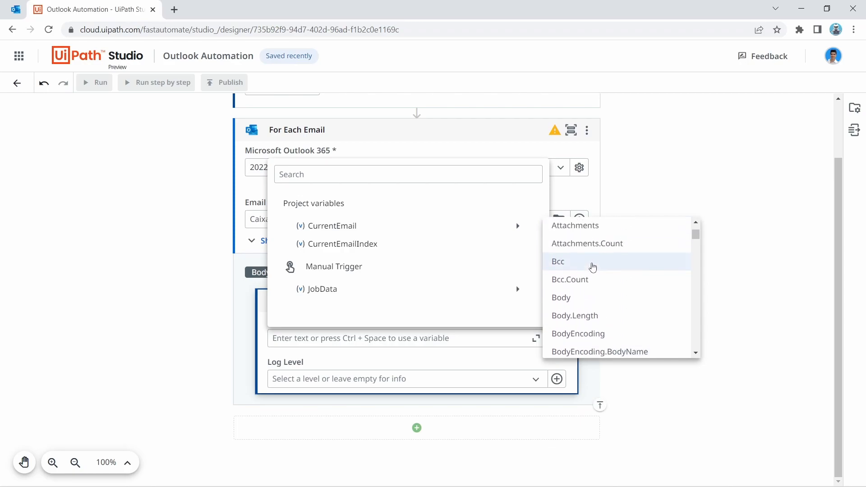
scroll(582, 298, "down", 6)
scroll(586, 295, "down", 8)
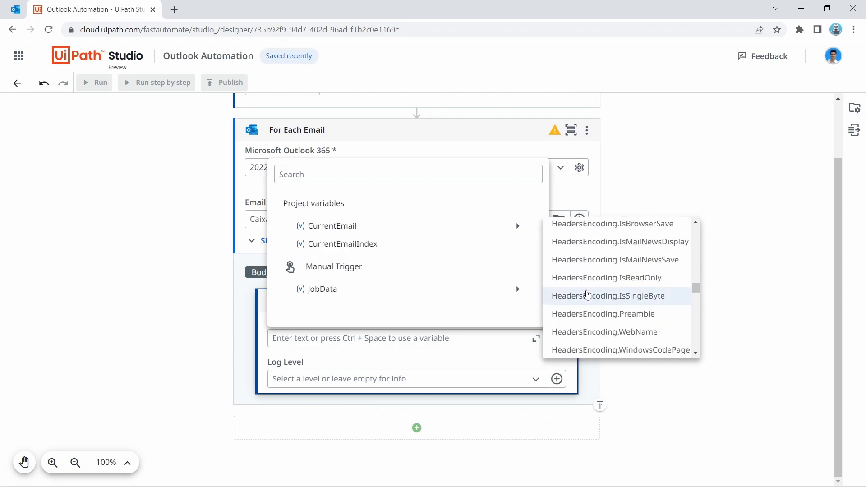
scroll(586, 293, "up", 10)
scroll(618, 266, "down", 12)
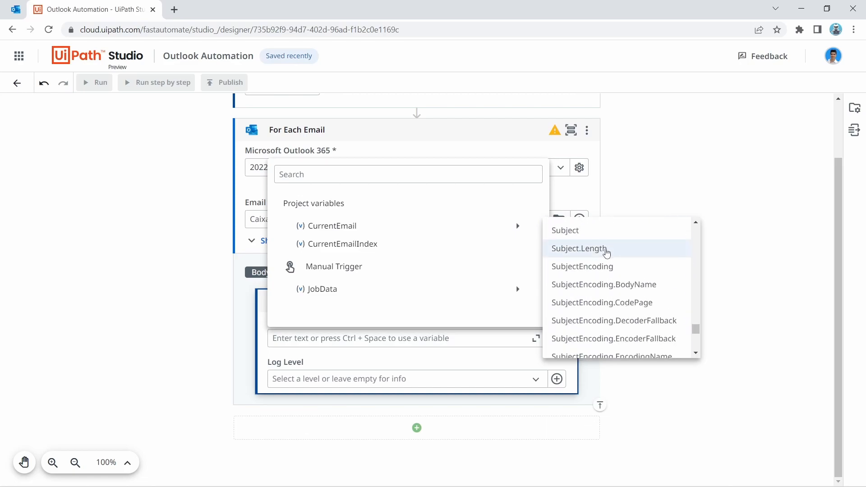
left_click(576, 232)
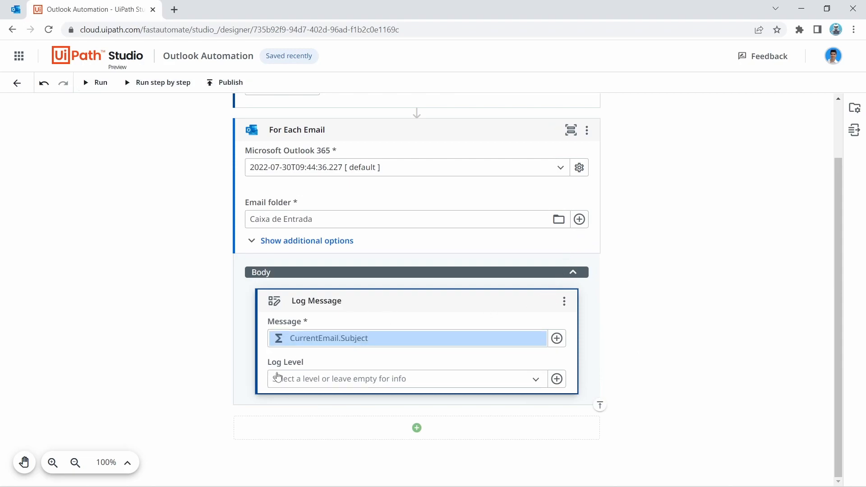
Step: Set the Log Level to Info and search 'log messa' for the next activity
left_click(533, 380)
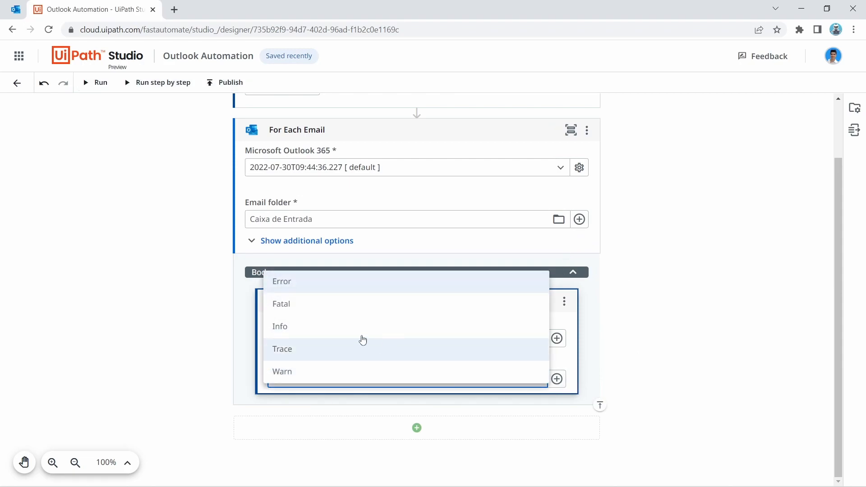
left_click(337, 325)
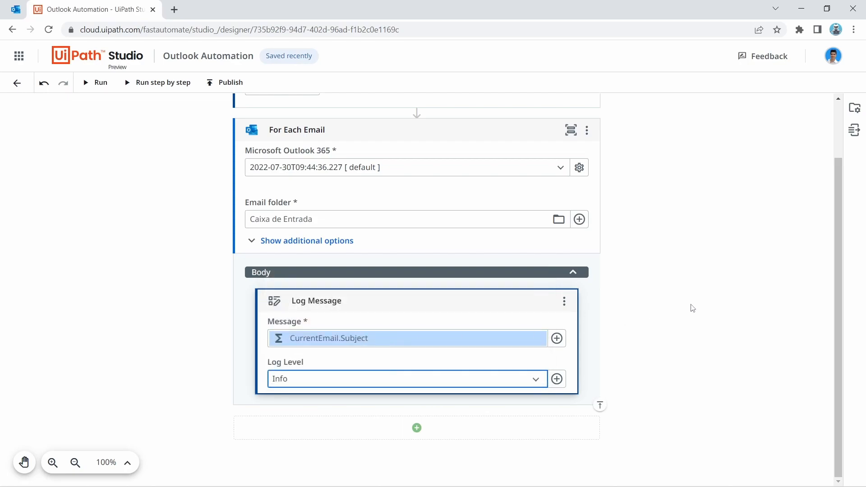
left_click(416, 400)
type("log messa")
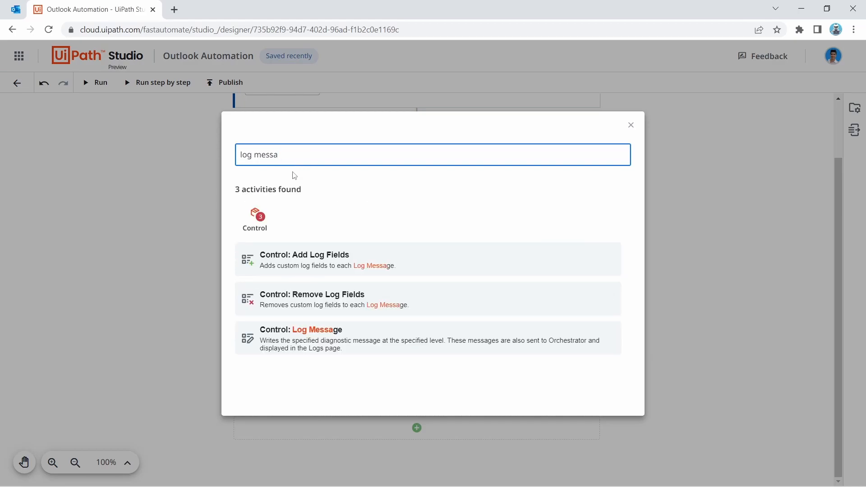
Step: Add a second Control: Log Message whose Message is CurrentEmail.Body
left_click(345, 347)
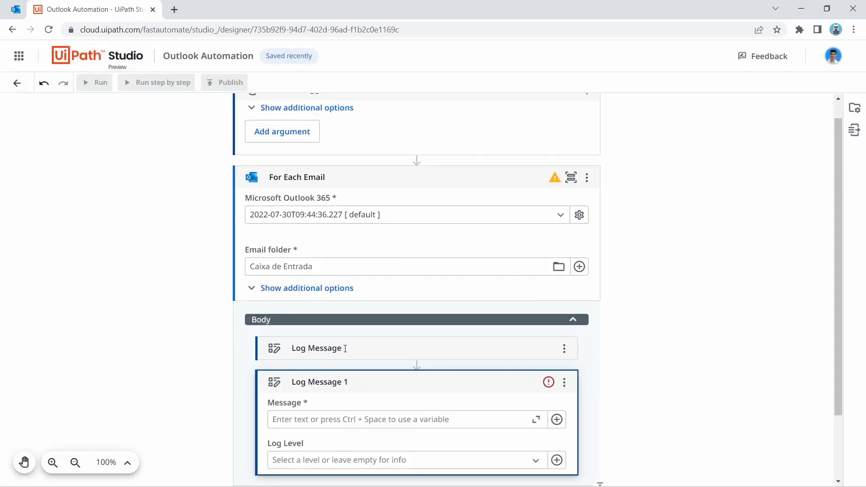
left_click(556, 420)
left_click(593, 381)
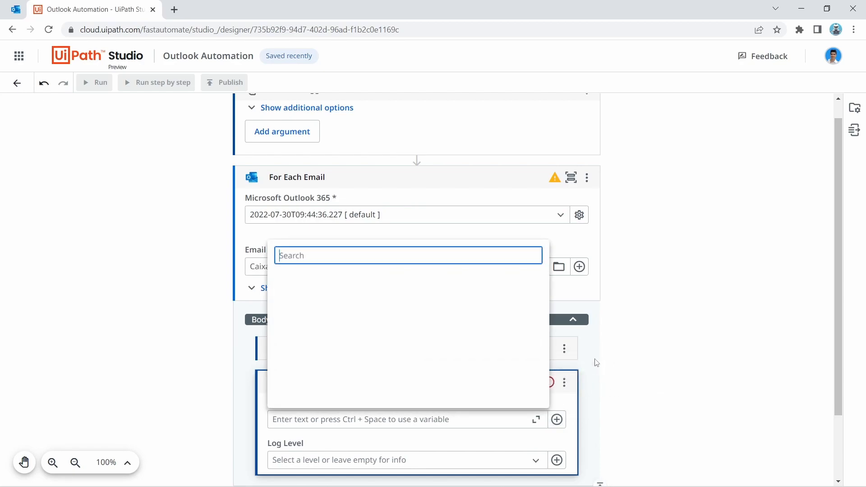
mouse_move(473, 315)
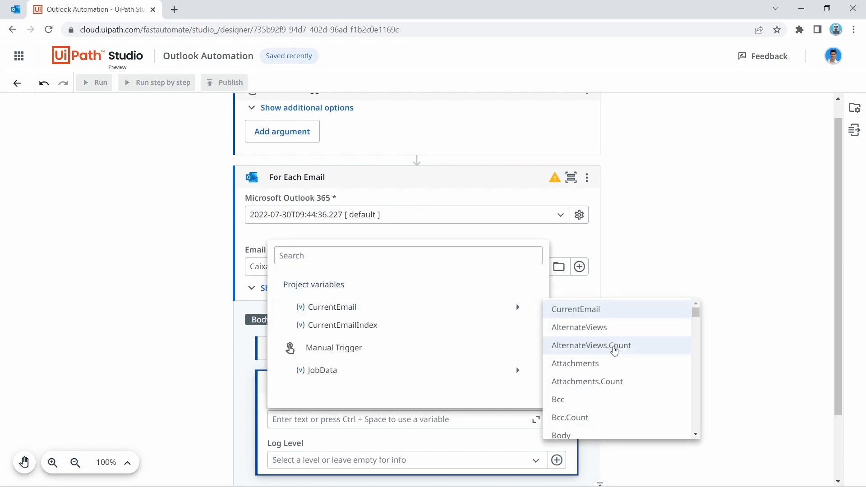
scroll(591, 419, "down", 3)
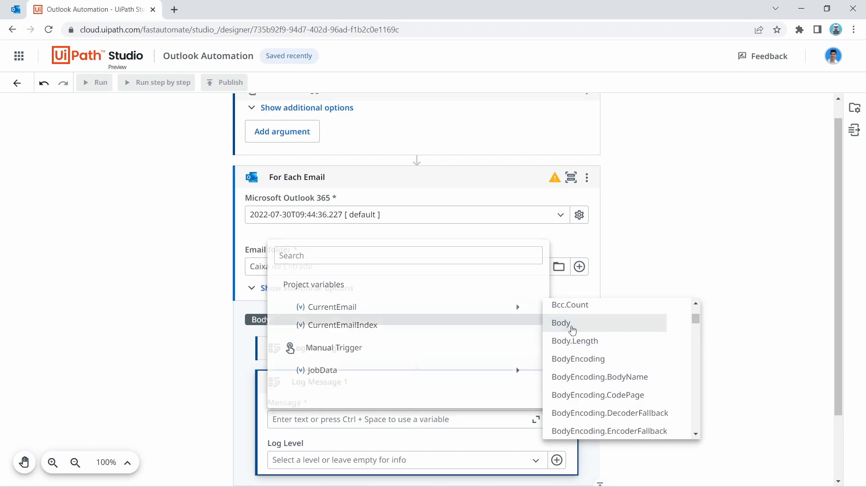
left_click(566, 323)
Step: Set that Log Message's level to Info and run the workflow
left_click(518, 377)
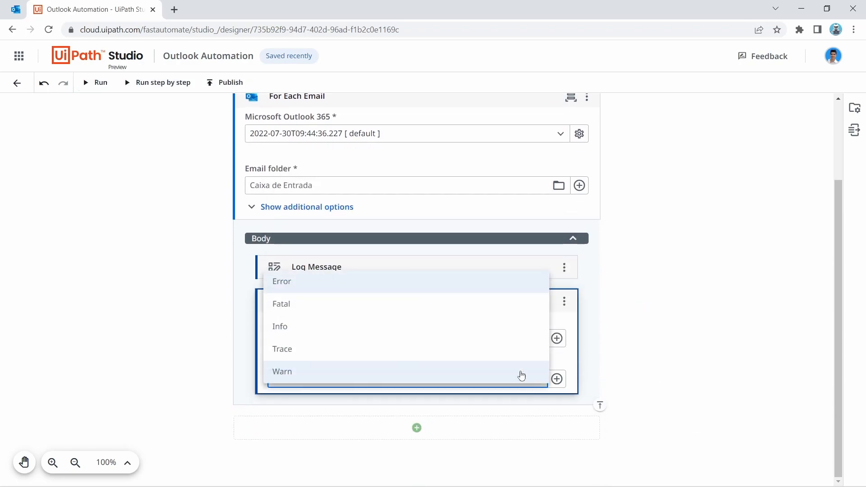
left_click(451, 326)
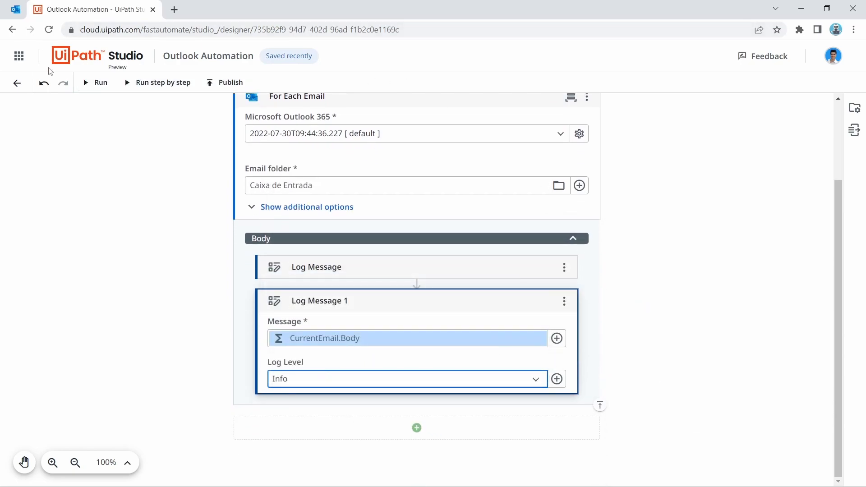
left_click(96, 83)
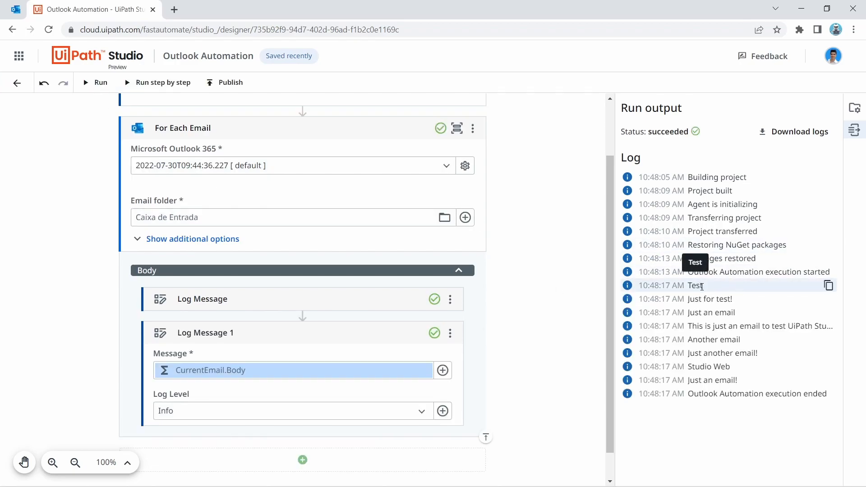
Step: After the run succeeds, switch to the Outlook inbox to compare the logged emails
left_click(16, 10)
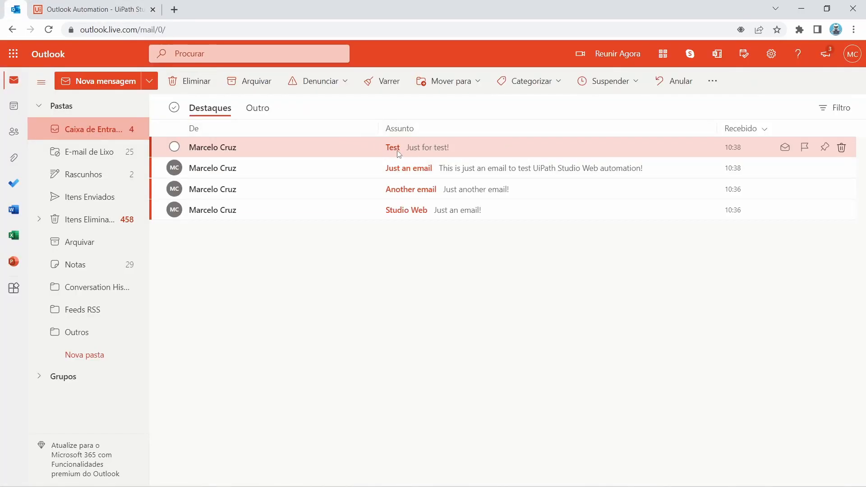
Step: Compare the logged entries 'Just for test!', 'Just an email' and the long email body with the inbox messages
key("ctrl+Tab")
triple_click(708, 303)
left_click_drag(741, 316, 686, 318)
key("ctrl+shift+Tab")
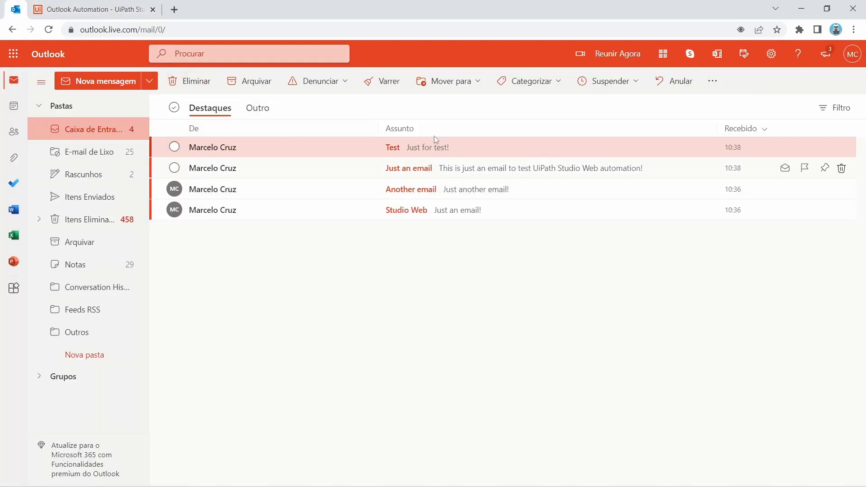
key("ctrl+Tab")
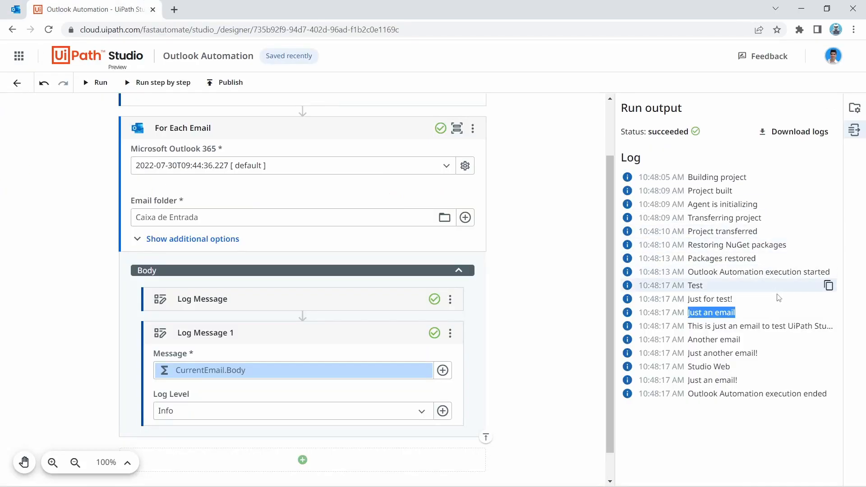
triple_click(780, 330)
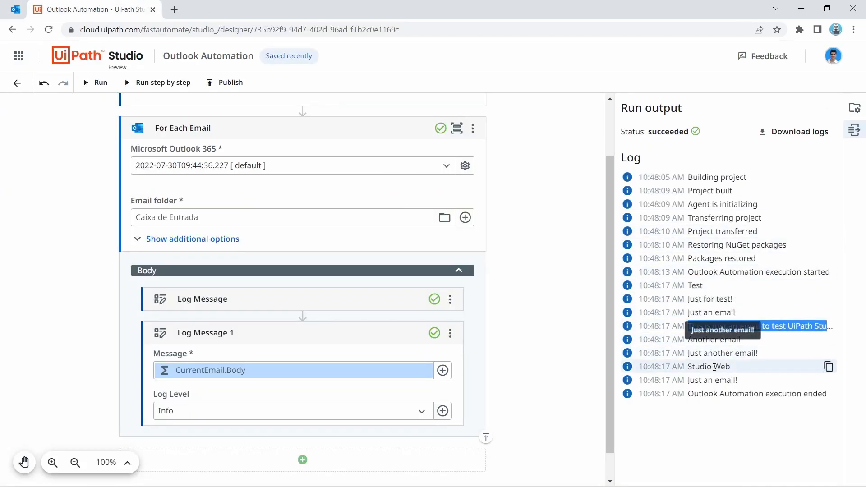
key("ctrl+shift+Tab")
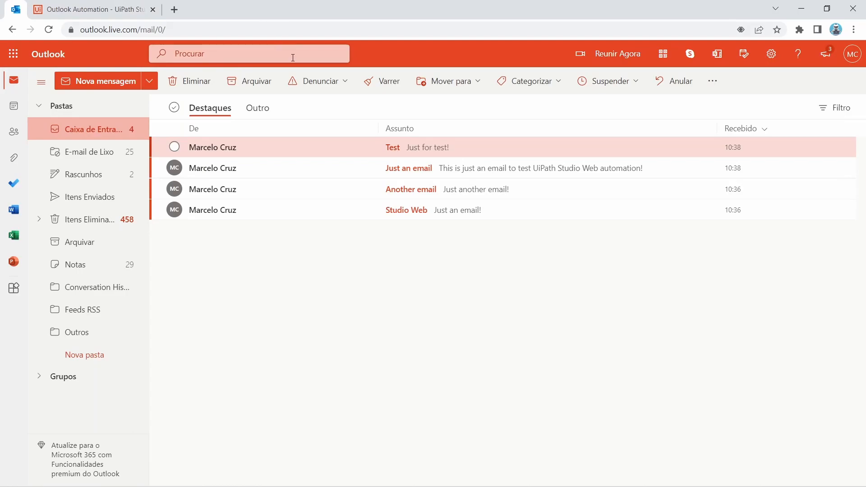
left_click(78, 8)
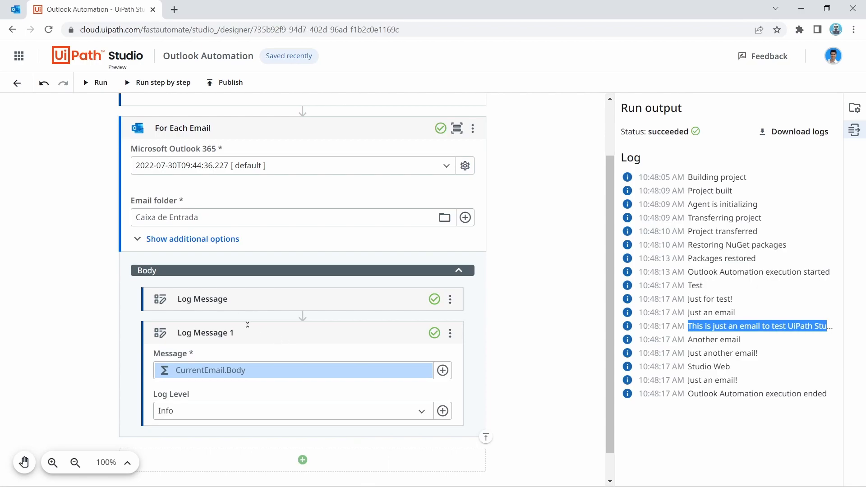
Step: Delete both Log Message activities, leaving the For Each Email loop body empty
left_click(273, 337)
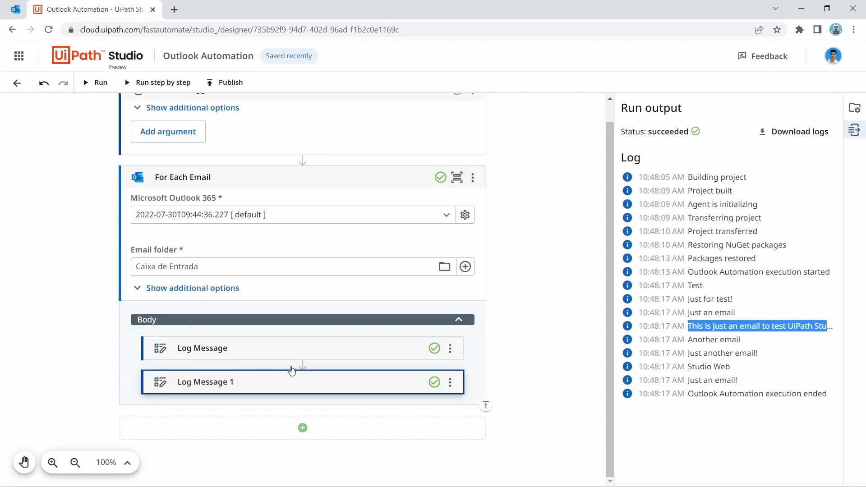
left_click(450, 348)
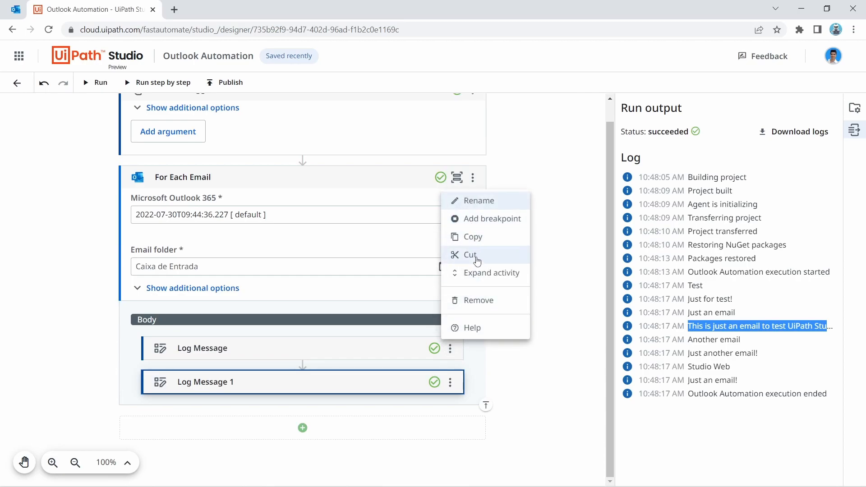
left_click(482, 302)
left_click(450, 368)
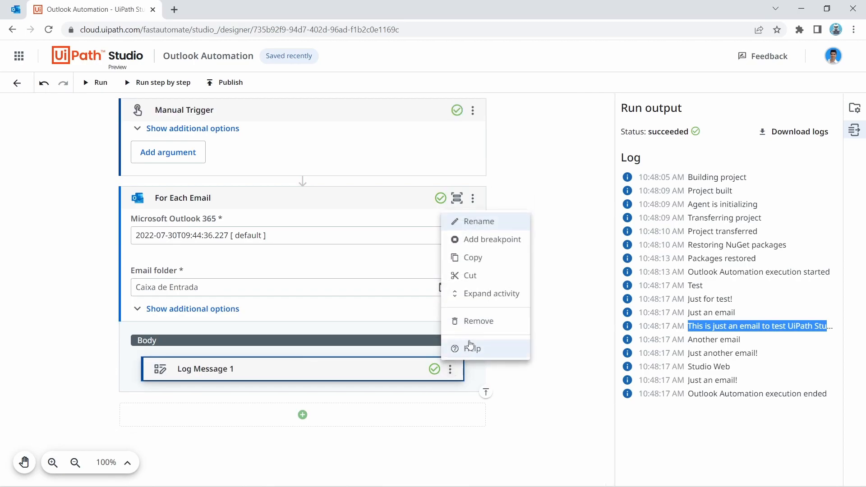
left_click(471, 325)
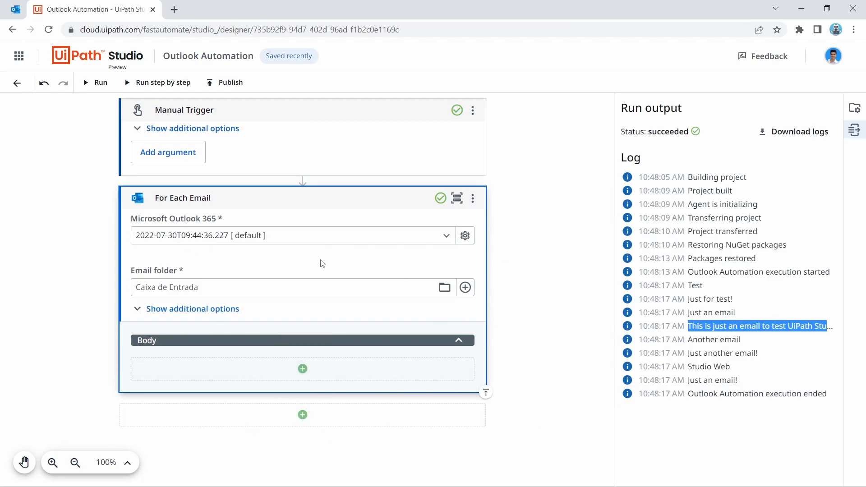
Step: Add a Microsoft Office 365 Reply To Email activity in the loop, set to reply to CurrentEmail
left_click(303, 368)
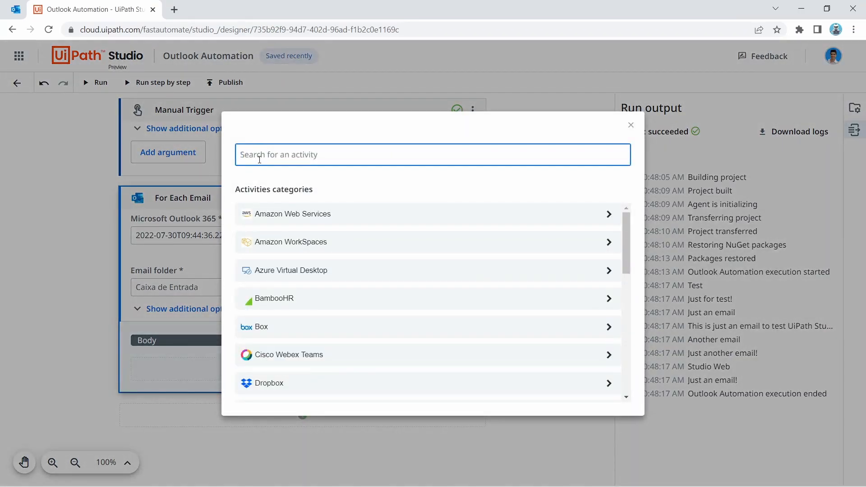
type("Repl")
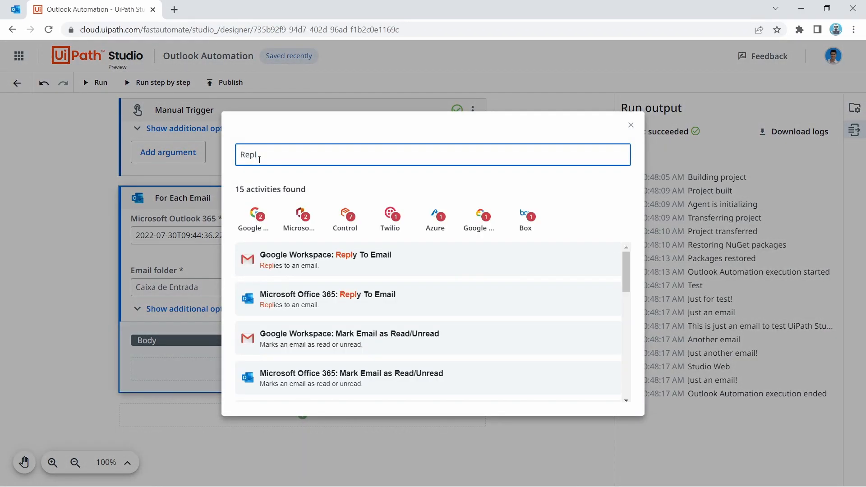
type("y")
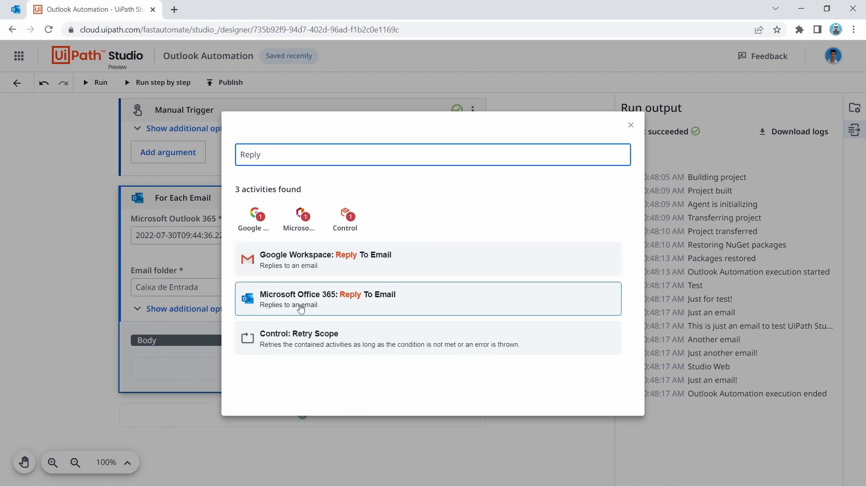
left_click(300, 308)
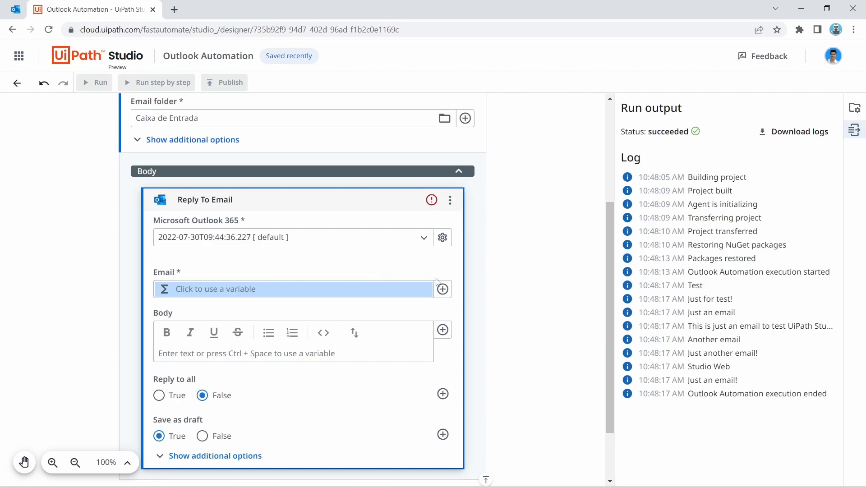
left_click(444, 289)
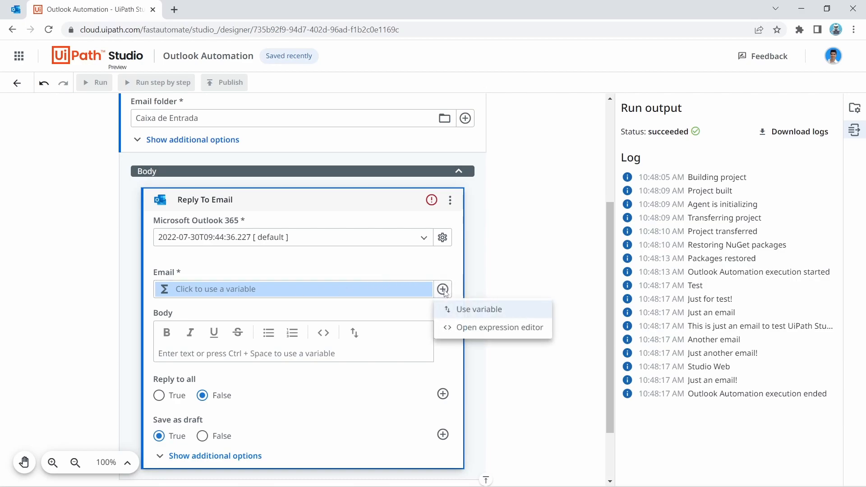
left_click(472, 309)
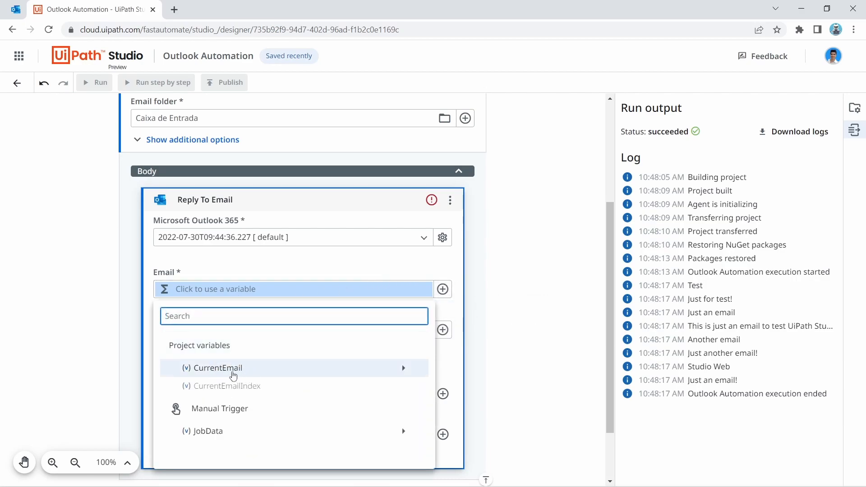
left_click(228, 373)
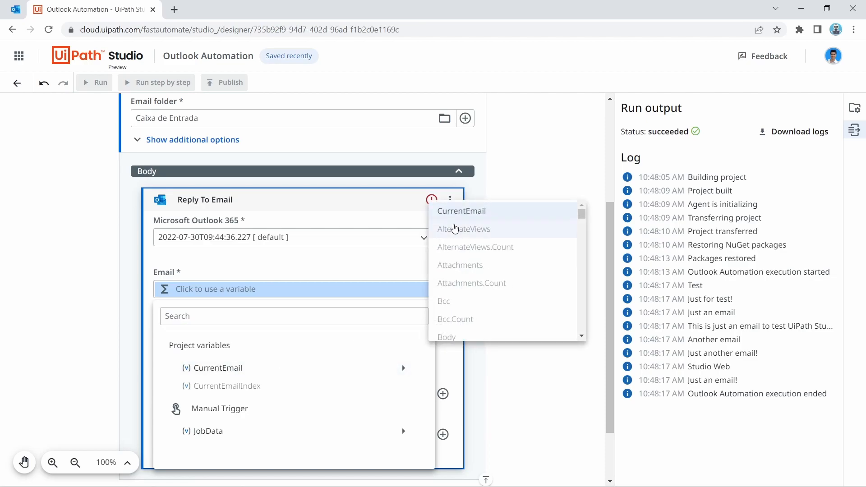
left_click(459, 211)
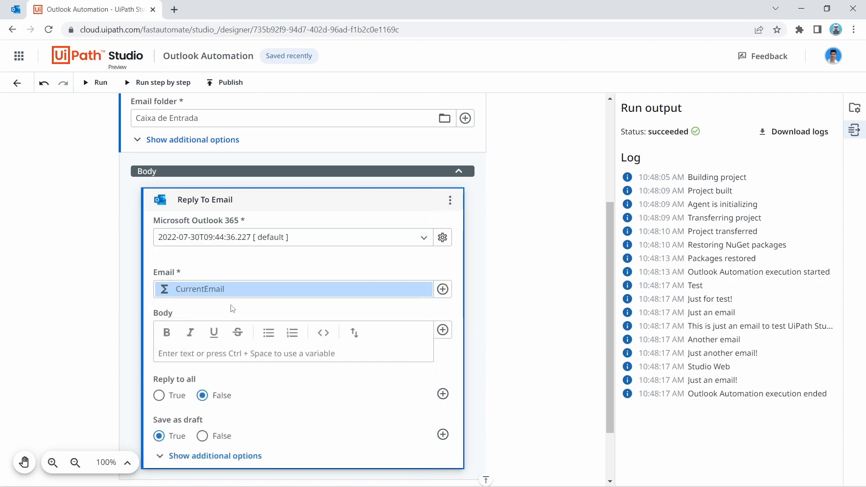
scroll(288, 280, "down", 2)
left_click(174, 279)
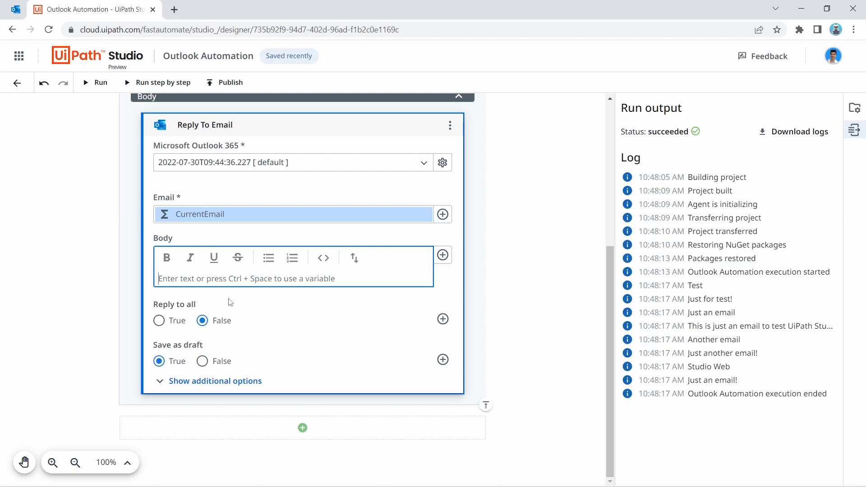
Step: Enter the reply body 'Email sent from UiPath Studio Web automation!!!', keep Save as draft True, and run
type("Em")
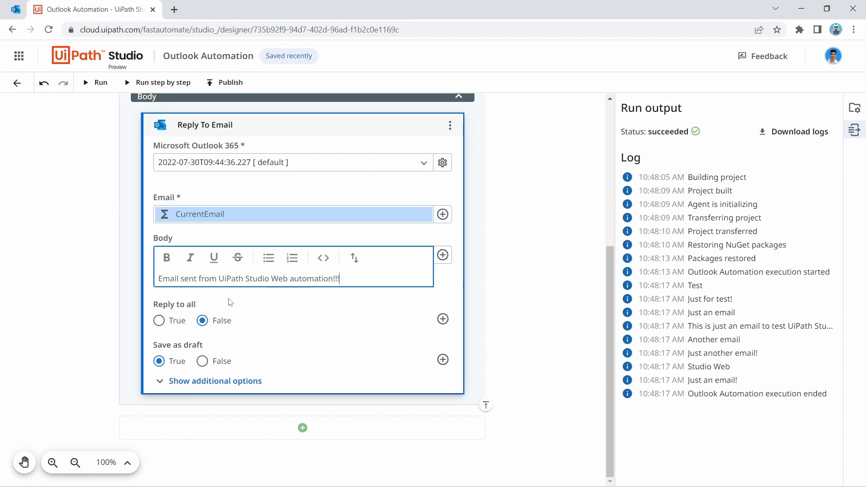
scroll(230, 302, "up", 1)
left_click(226, 437)
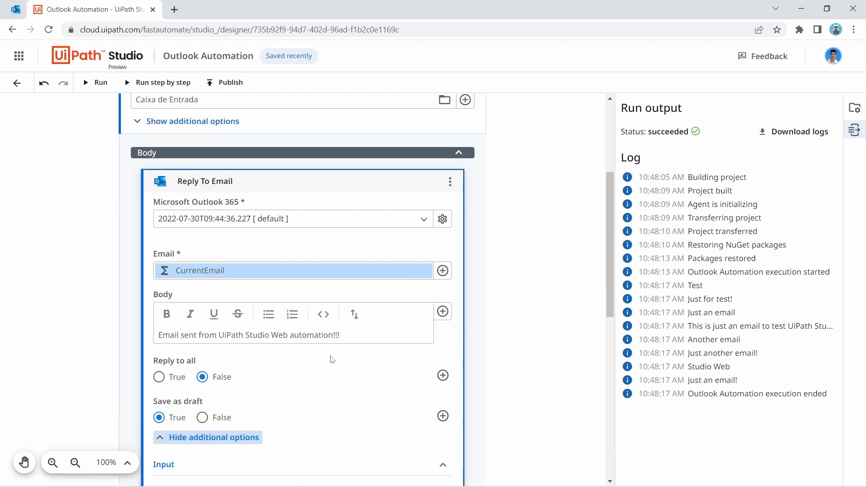
scroll(316, 361, "down", 8)
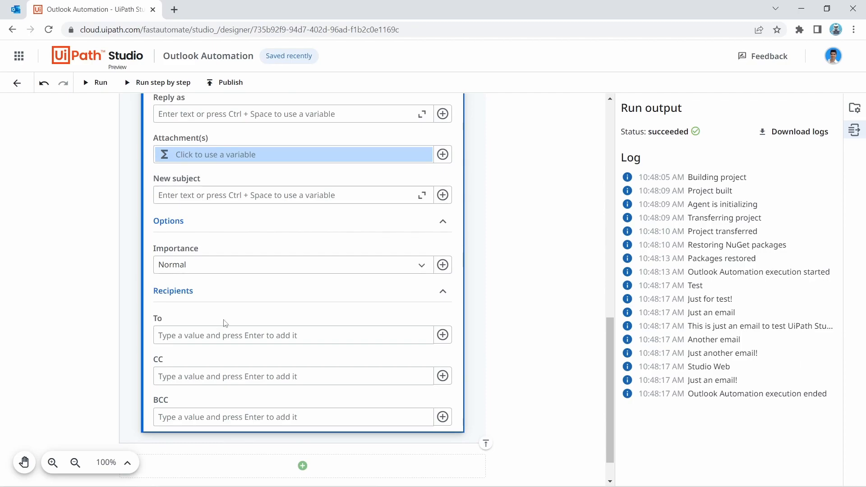
scroll(219, 334, "up", 4)
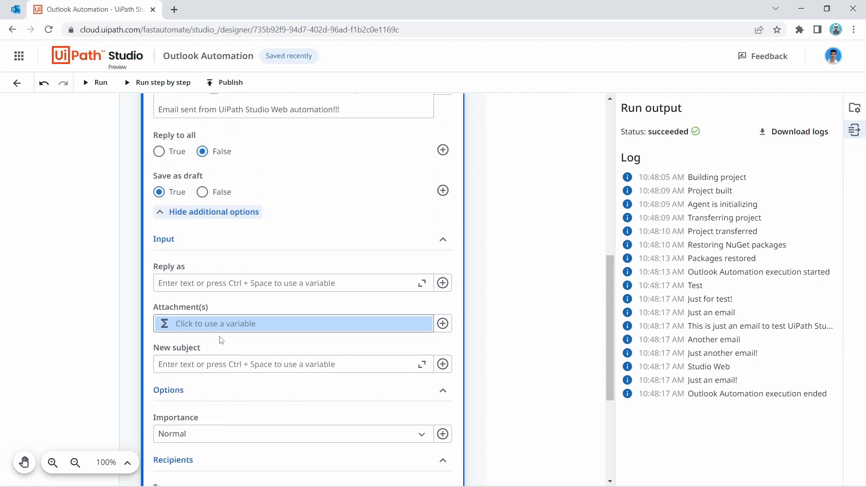
left_click(204, 212)
scroll(244, 239, "up", 4)
scroll(373, 270, "down", 4)
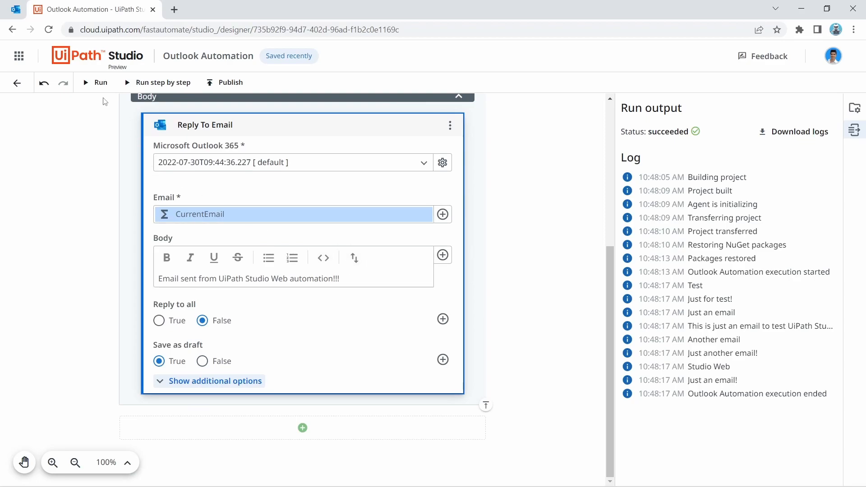
left_click(96, 82)
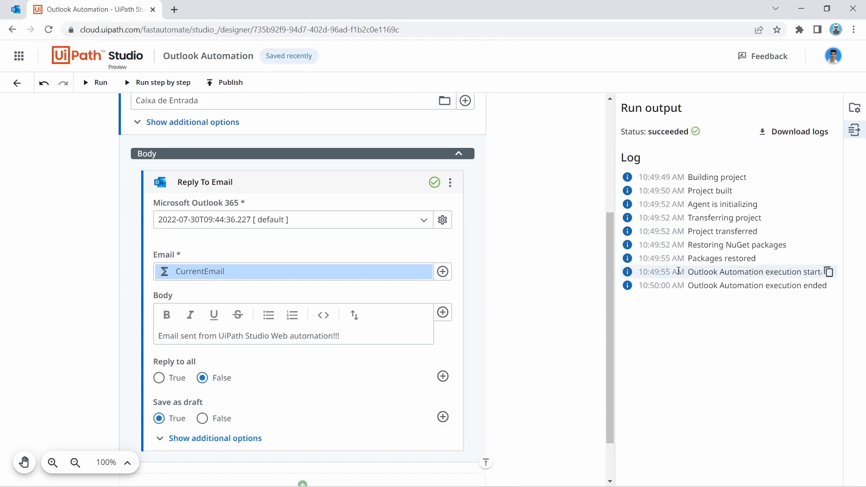
Step: After the run succeeds, switch to the Outlook inbox to see the draft replies
left_click(7, 9)
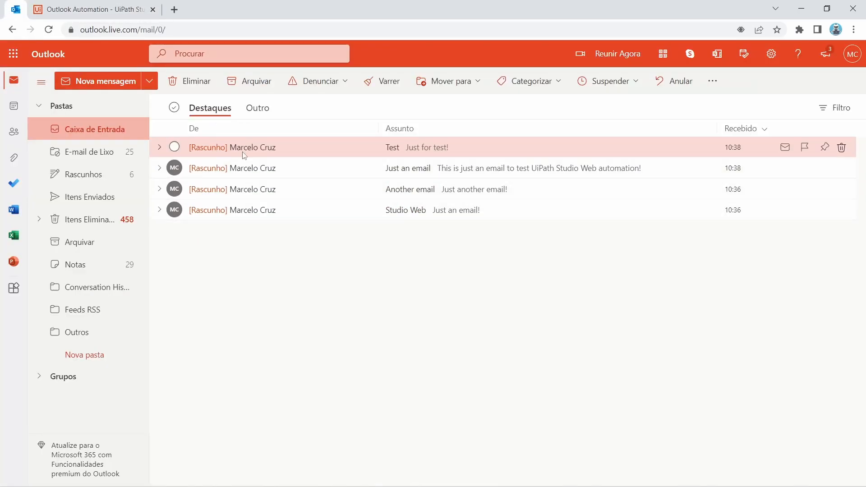
Step: Open the Rascunhos folder and inspect the RE: Studio Web reply draft
left_click(78, 175)
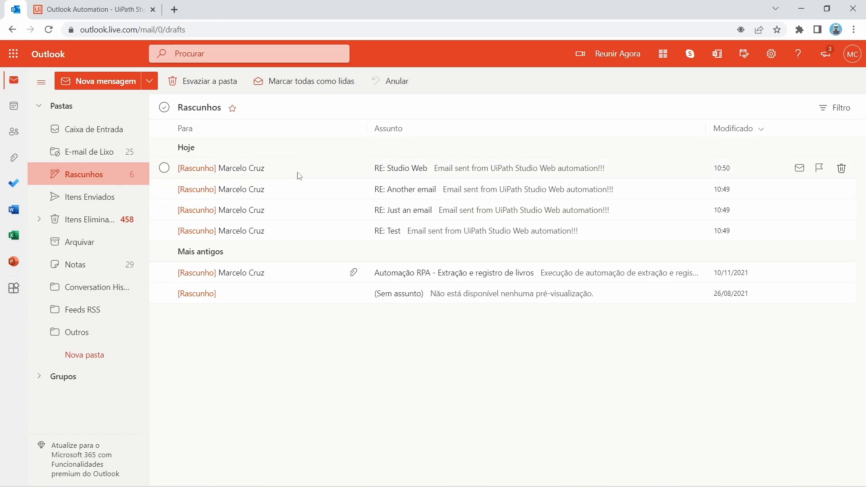
left_click(282, 175)
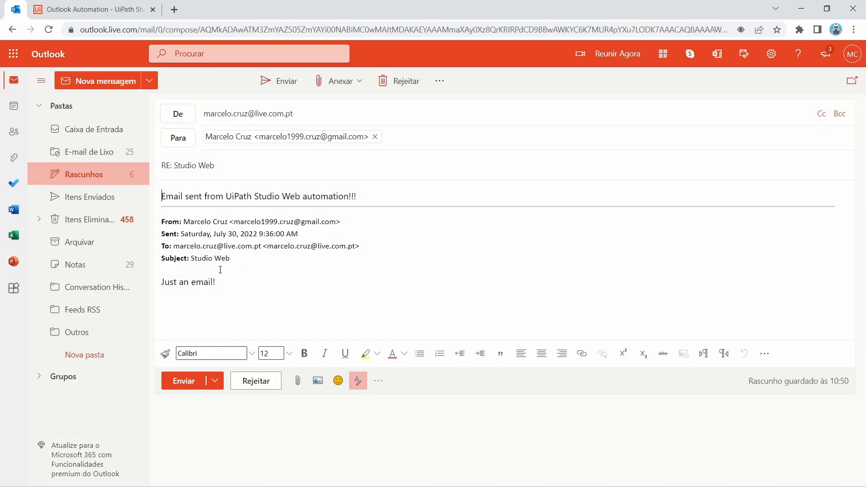
left_click_drag(230, 286, 183, 196)
left_click(224, 246)
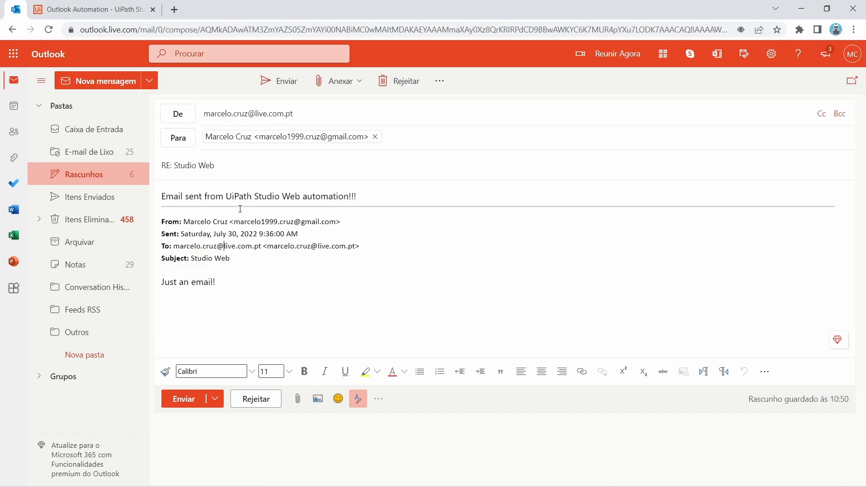
left_click(106, 174)
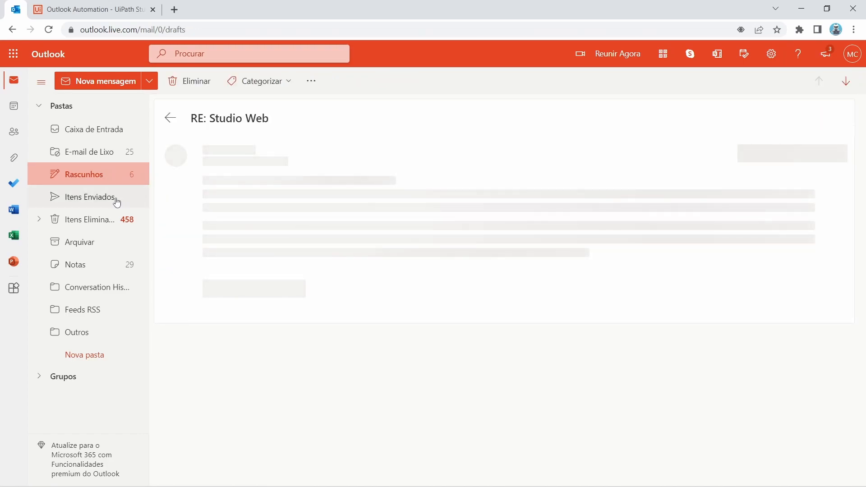
left_click(174, 121)
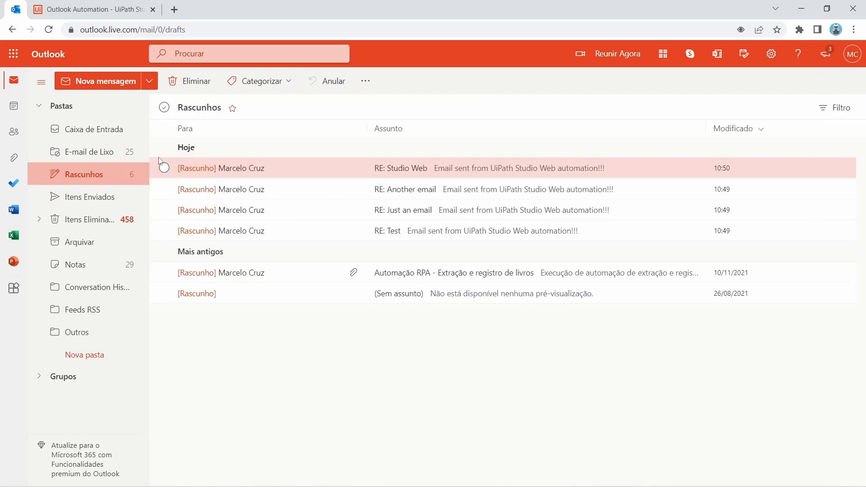
Step: Delete the four RE: drafts (Studio Web, Another email, Just an email, Test) and return to Studio
left_click(164, 168)
left_click(164, 189)
left_click(165, 210)
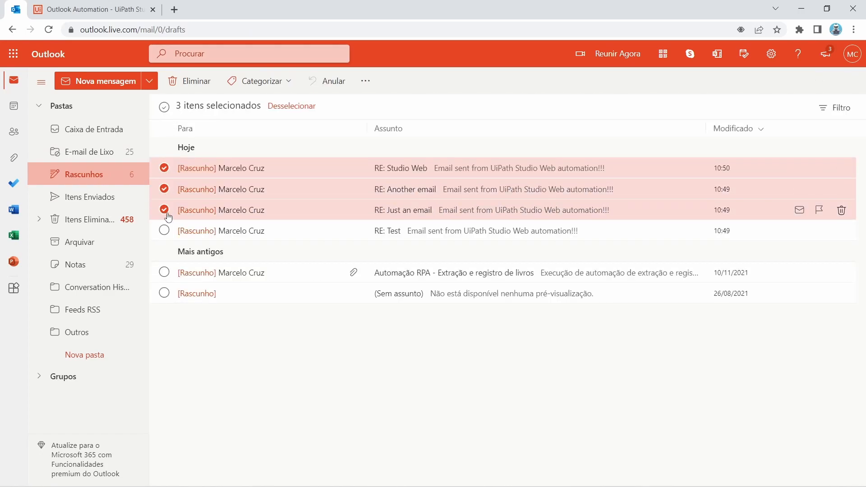
left_click(164, 230)
left_click(210, 90)
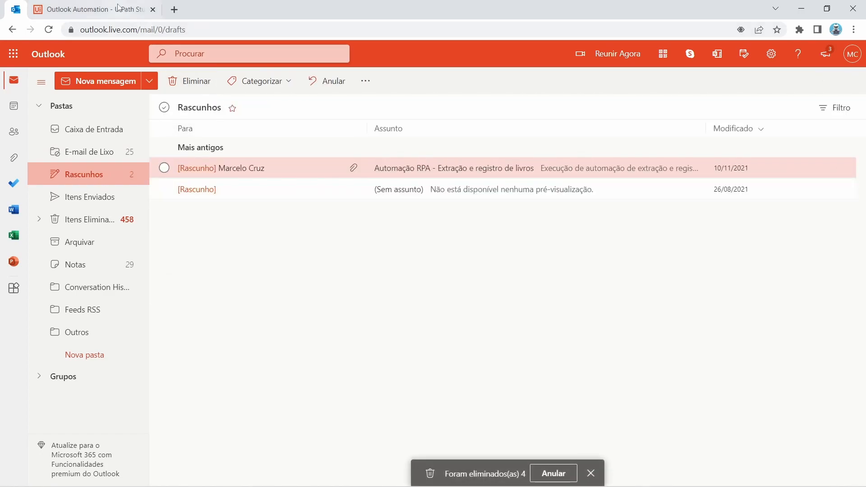
left_click(92, 9)
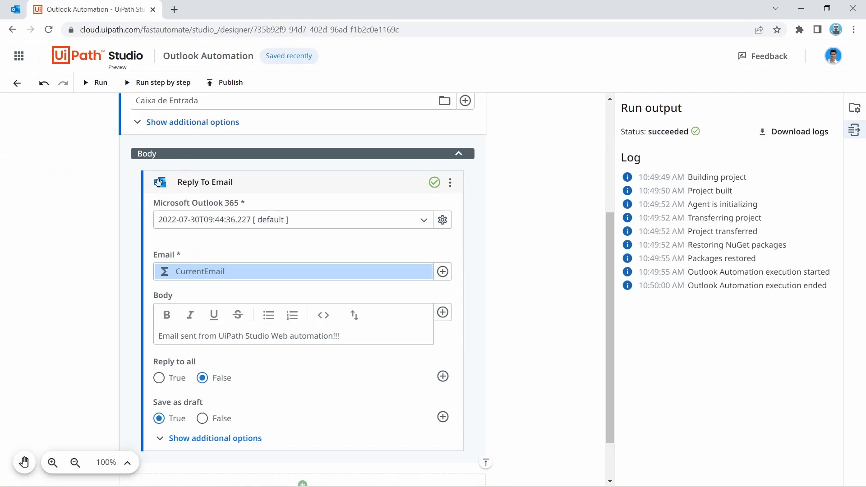
Step: Set Reply To Email's Save as draft to False and rerun the automation
mouse_move(160, 405)
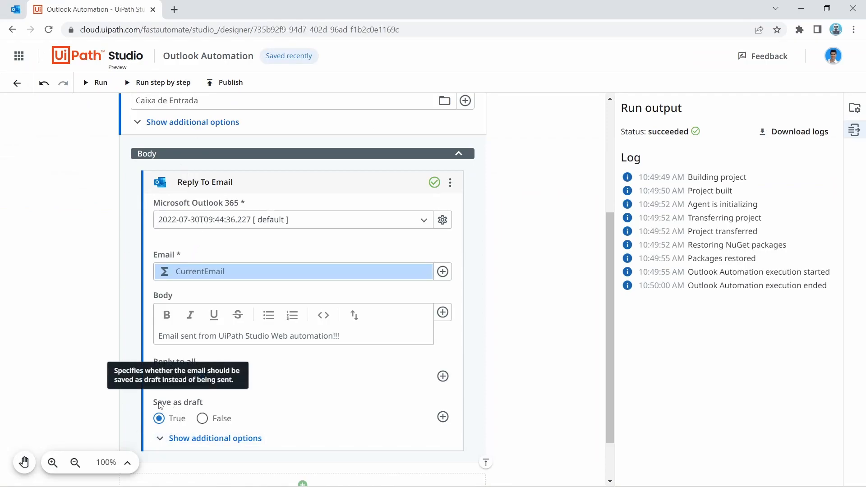
left_click(203, 418)
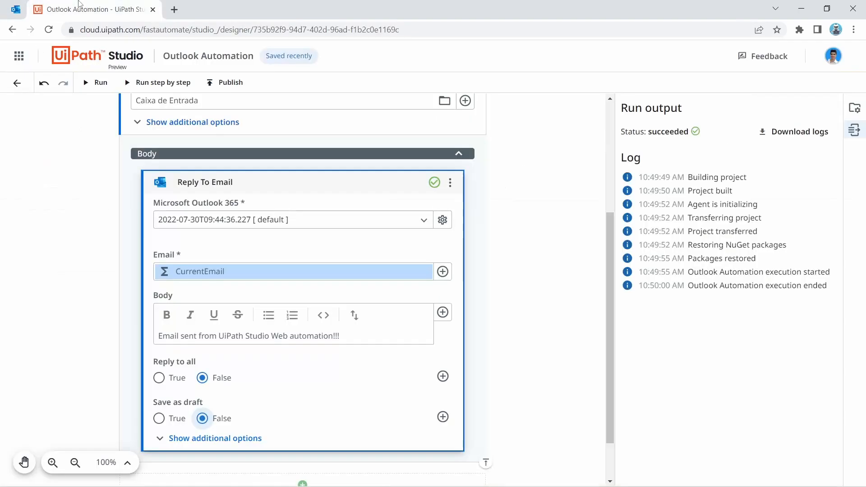
left_click(95, 84)
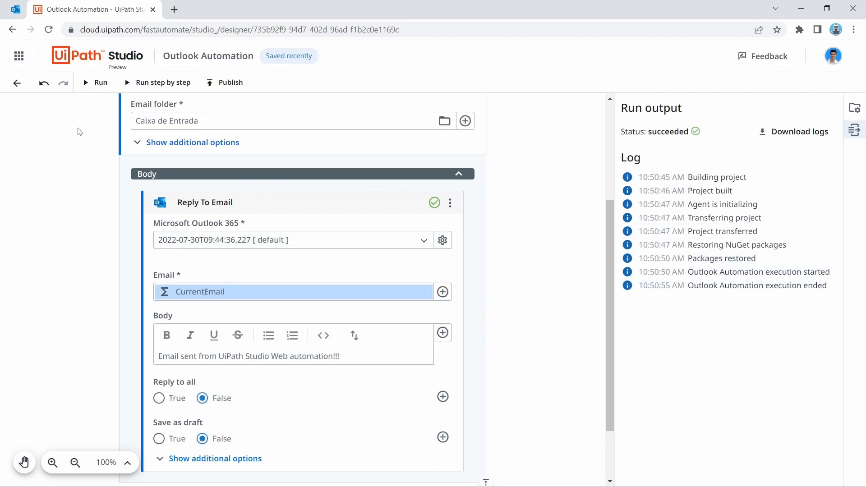
Step: Review the sent replies to Test, Just an email, Another email and Studio Web in Itens Enviados, then return to the inbox
left_click(16, 9)
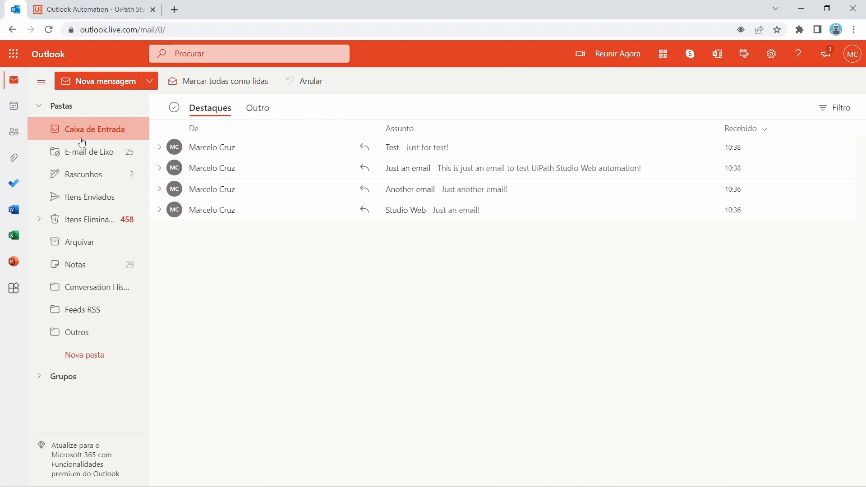
left_click(100, 197)
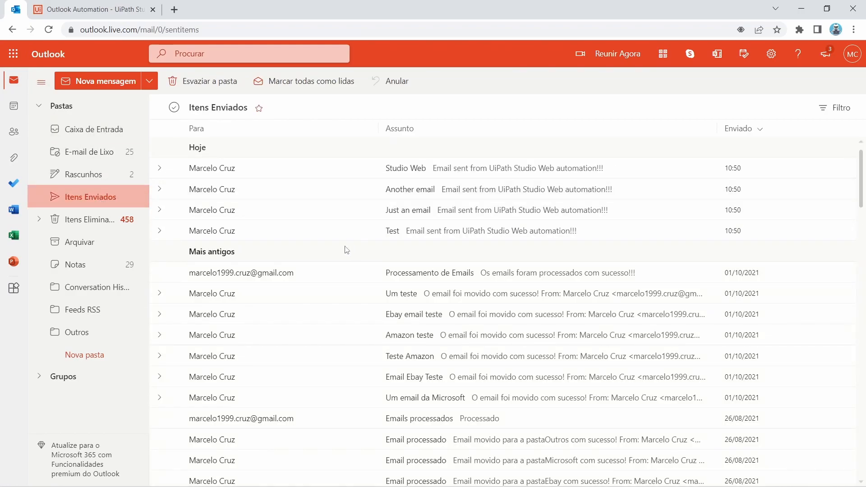
left_click(329, 231)
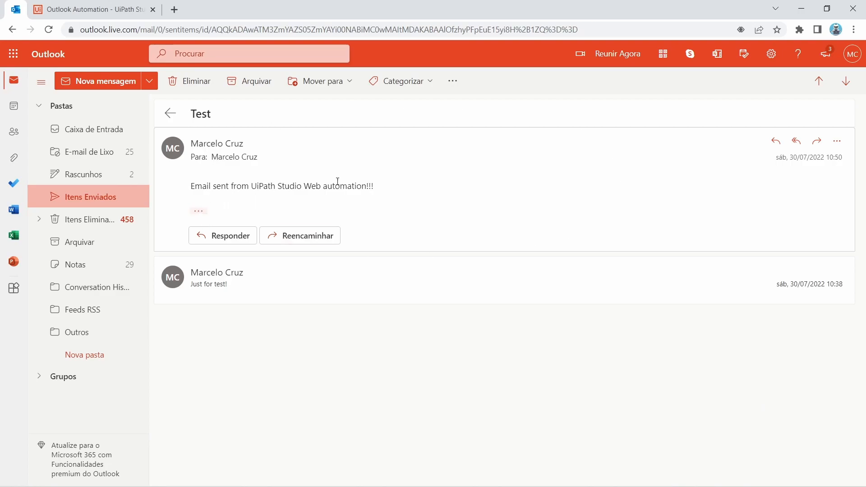
left_click(264, 211)
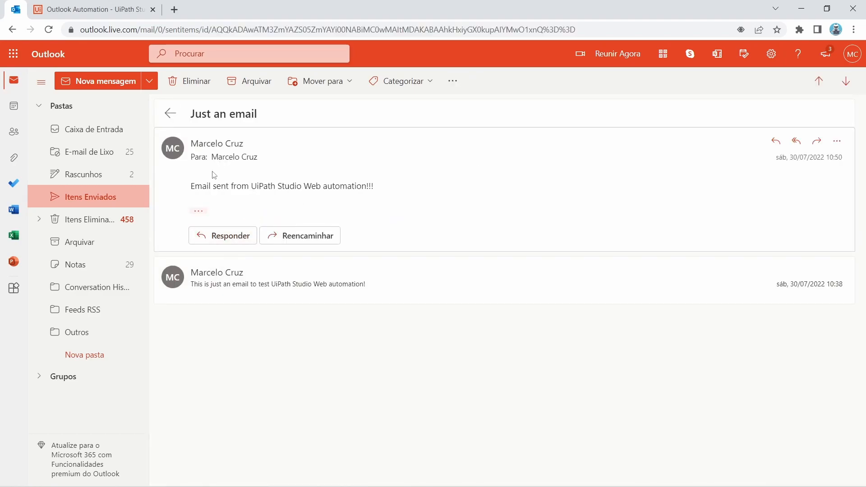
left_click(136, 198)
left_click(261, 186)
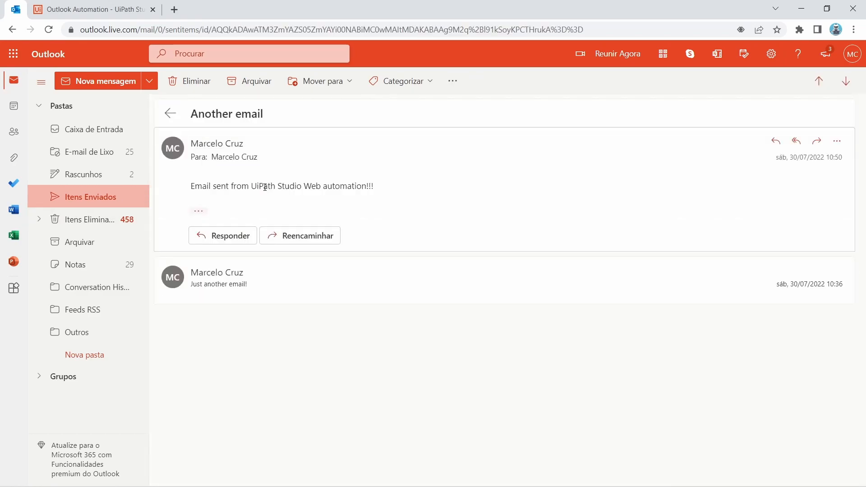
left_click(138, 196)
left_click(193, 169)
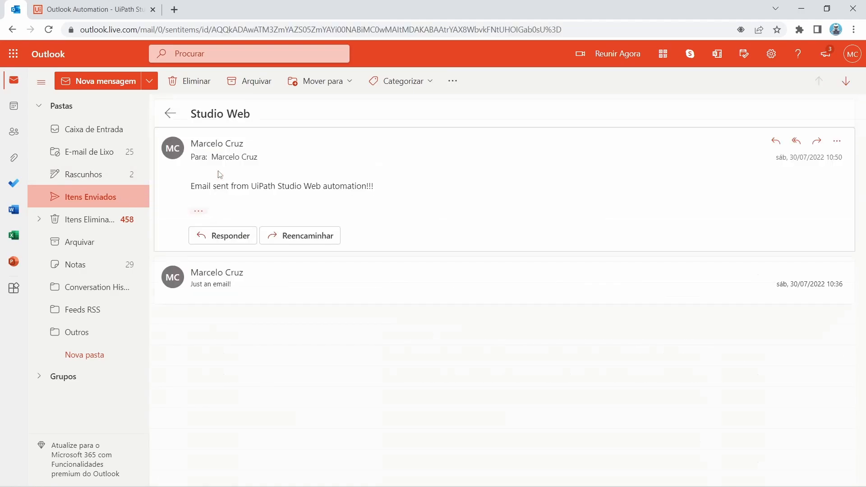
left_click(78, 135)
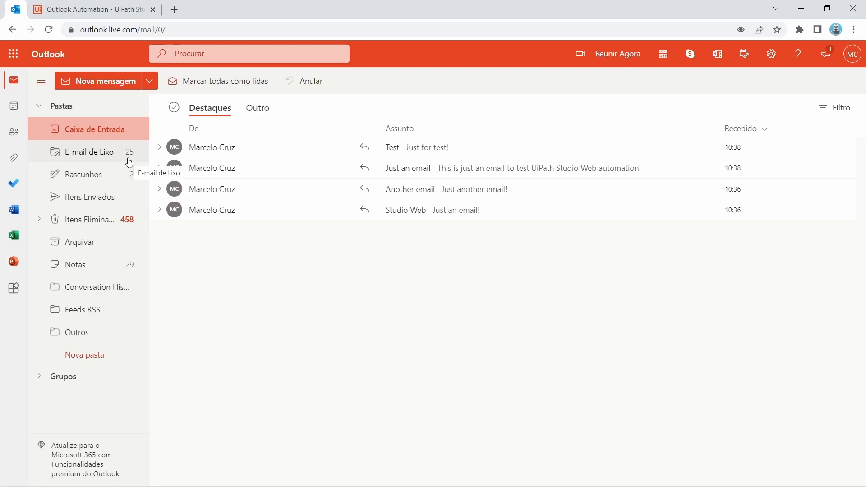
Step: Collapse the For Each Email loop and add a Microsoft Office 365 Send email activity after it
left_click(54, 2)
scroll(372, 276, "up", 4)
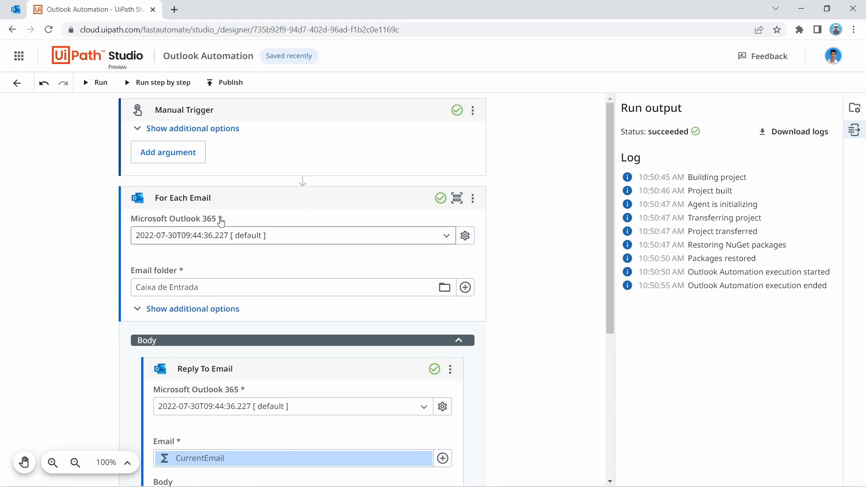
left_click(248, 201)
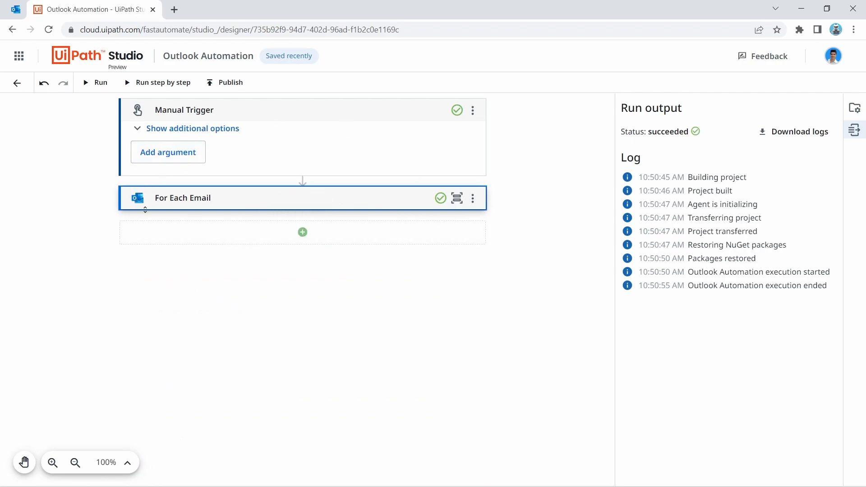
left_click(258, 209)
left_click(270, 198)
left_click(324, 239)
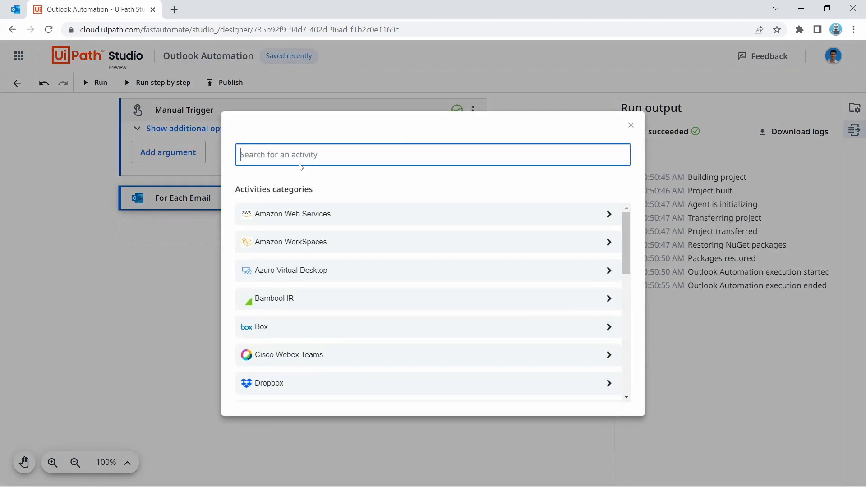
type("Send email")
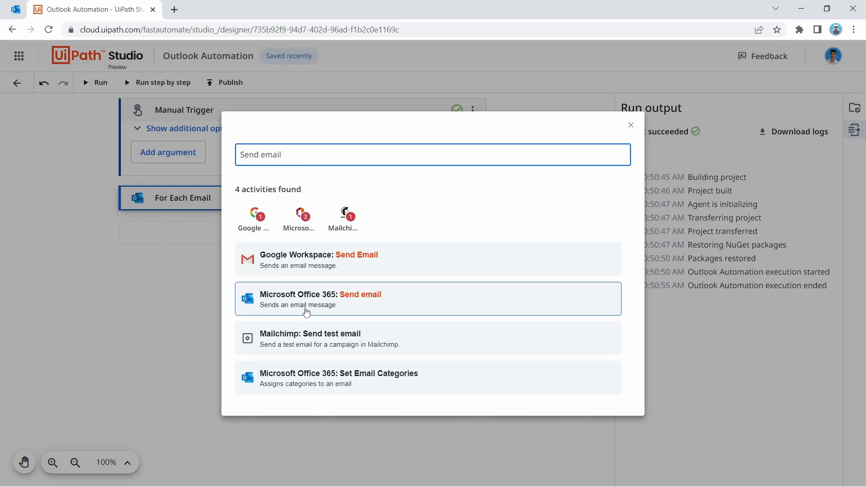
left_click(321, 305)
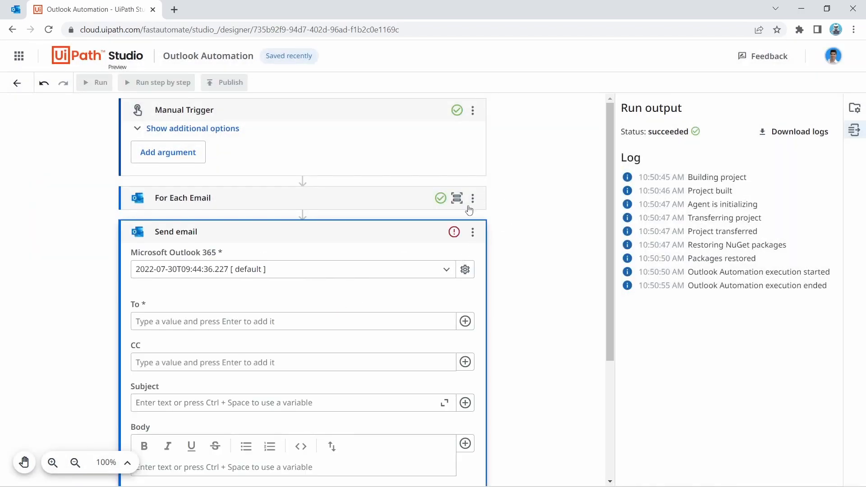
Step: Enter the Gmail recipient address in the Send email To field
scroll(270, 205, "down", 2)
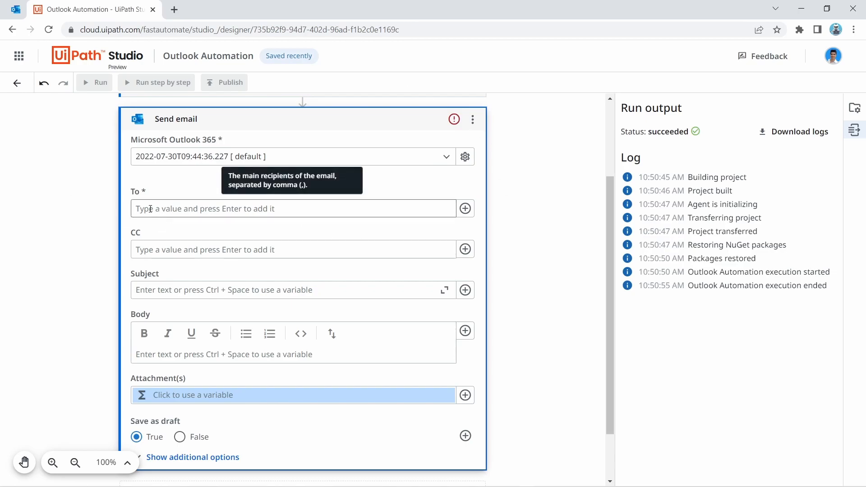
left_click(150, 209)
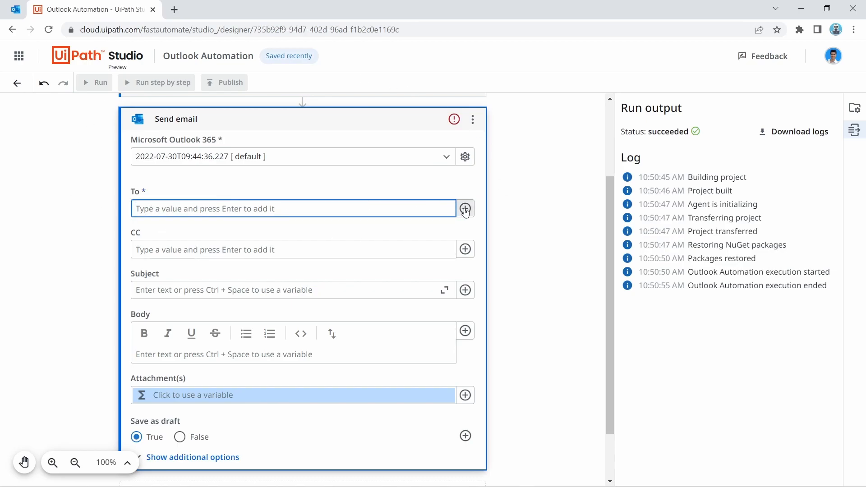
left_click(465, 208)
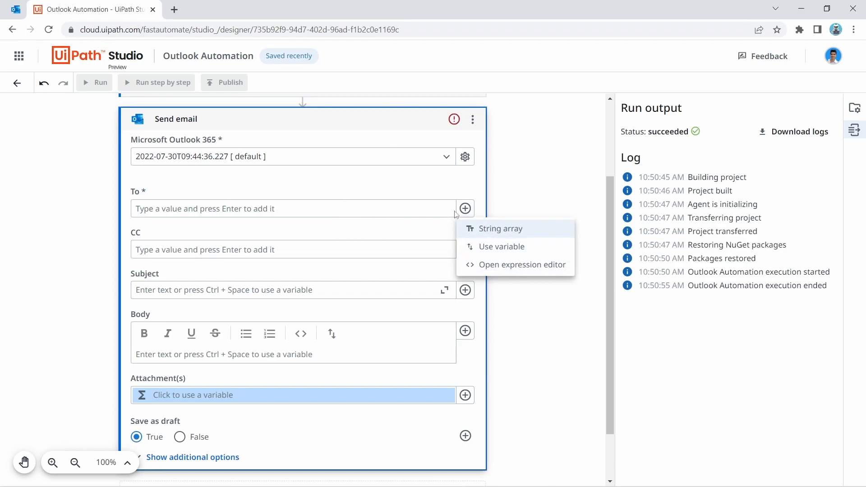
left_click(218, 207)
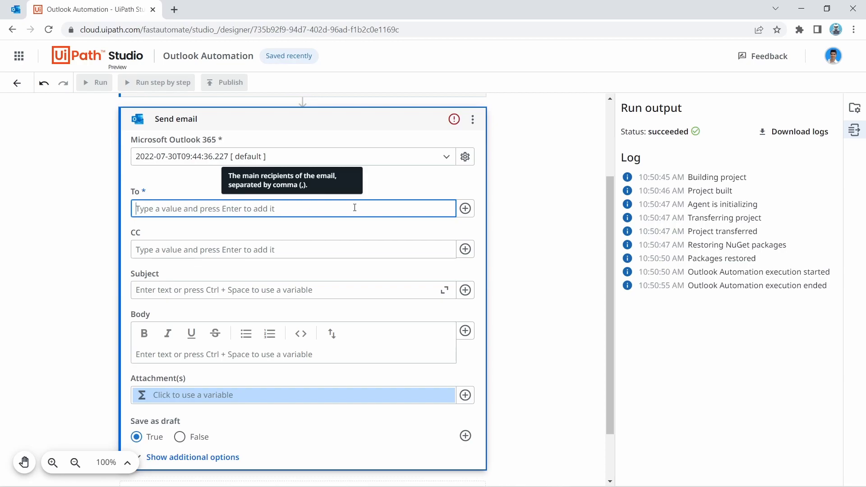
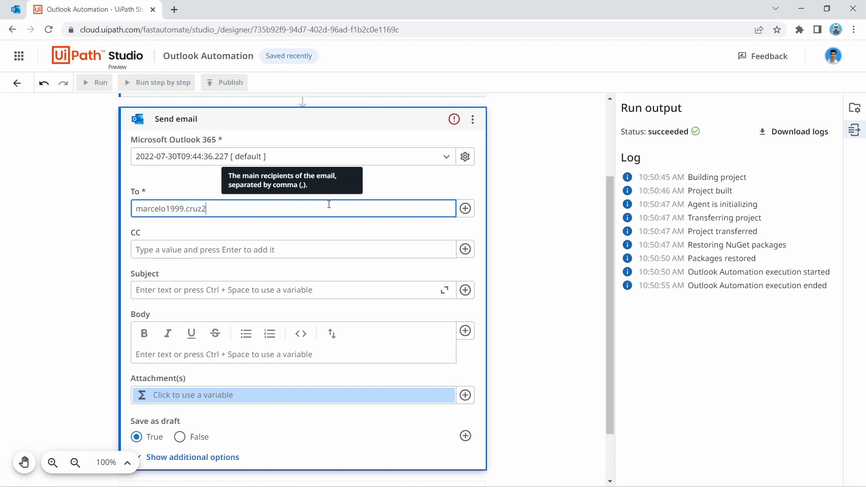
scroll(508, 272, "down", 2)
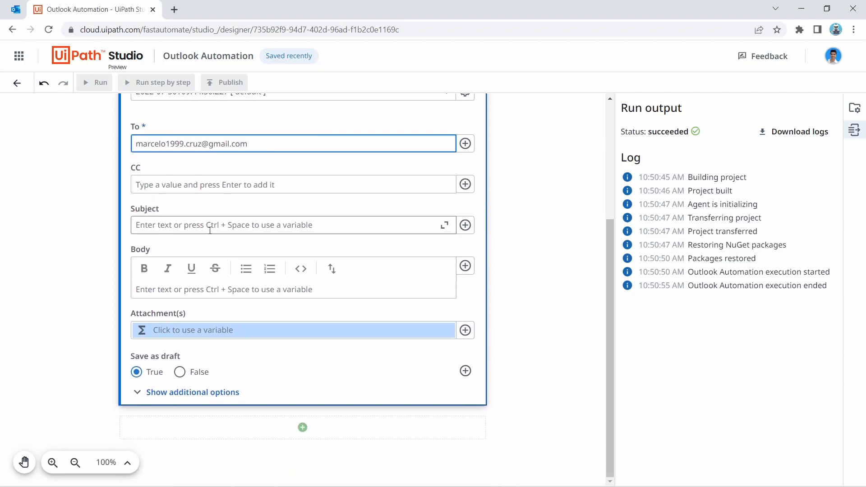
Step: Set subject 'UiPath Studio Web Automation', body 'The automation already processed all Outlook emails!', and Save as draft False
left_click(176, 228)
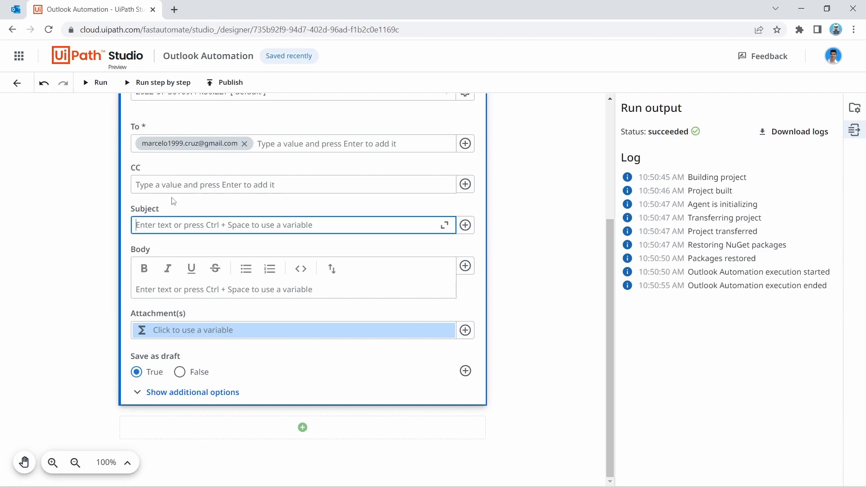
type("UiPa")
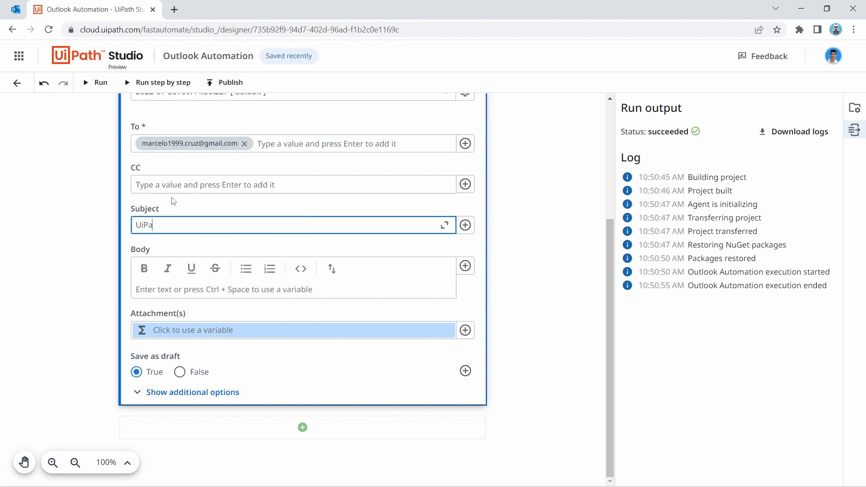
type("th Studio Web Automation")
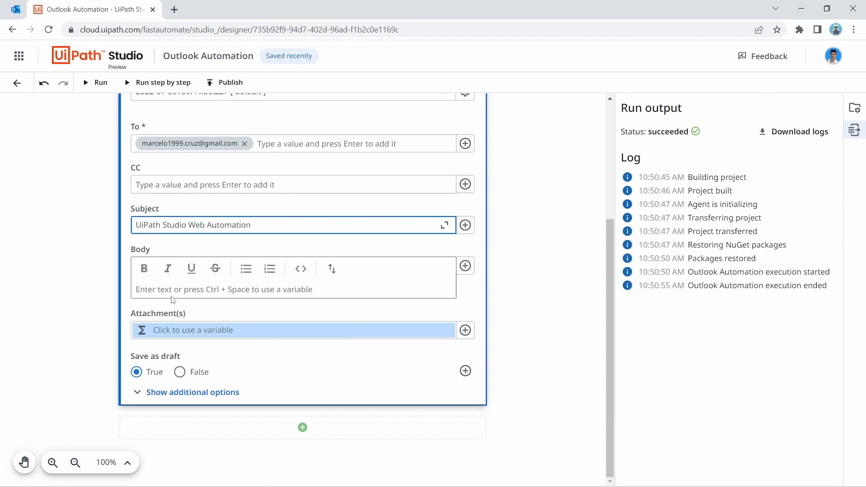
left_click(156, 290)
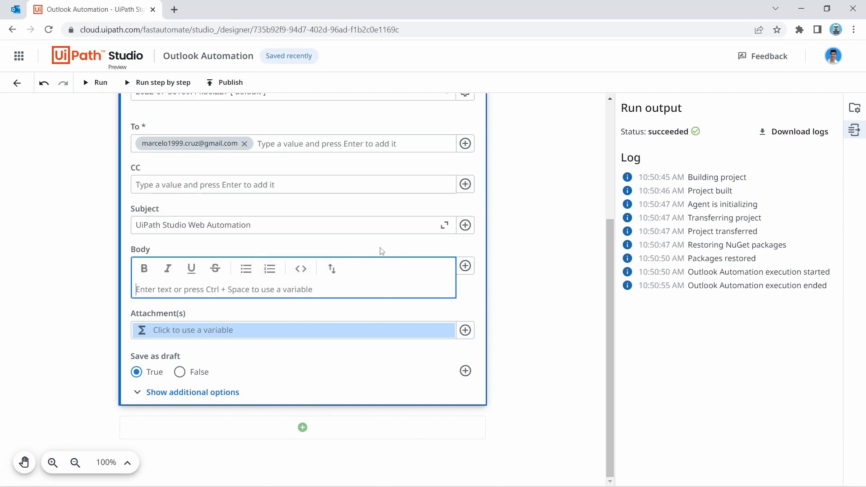
type("The automati")
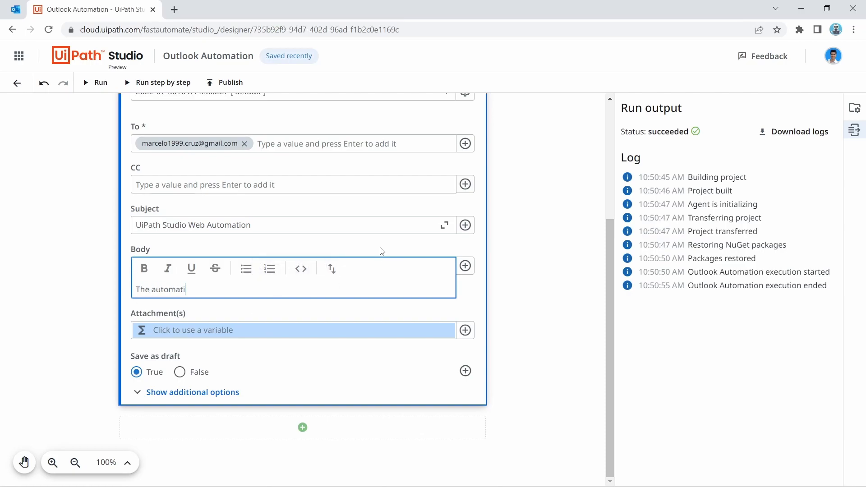
type("on already processed all Outlook emails!")
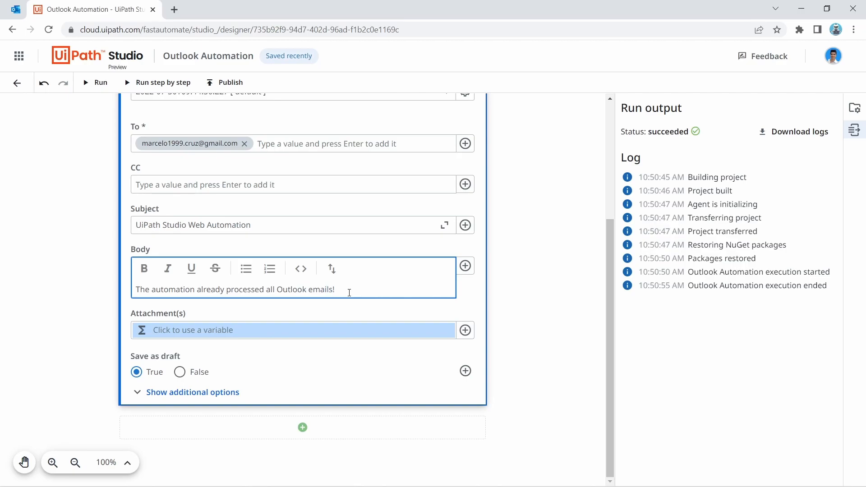
left_click(180, 371)
scroll(528, 361, "up", 4)
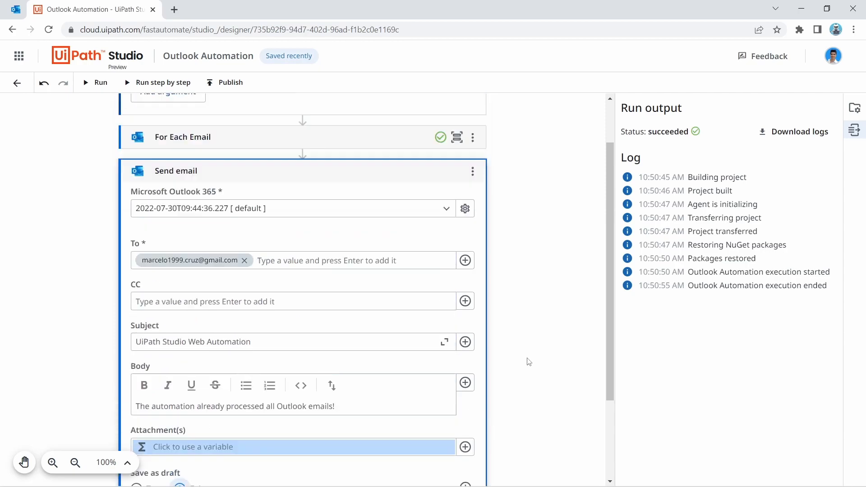
left_click(369, 225)
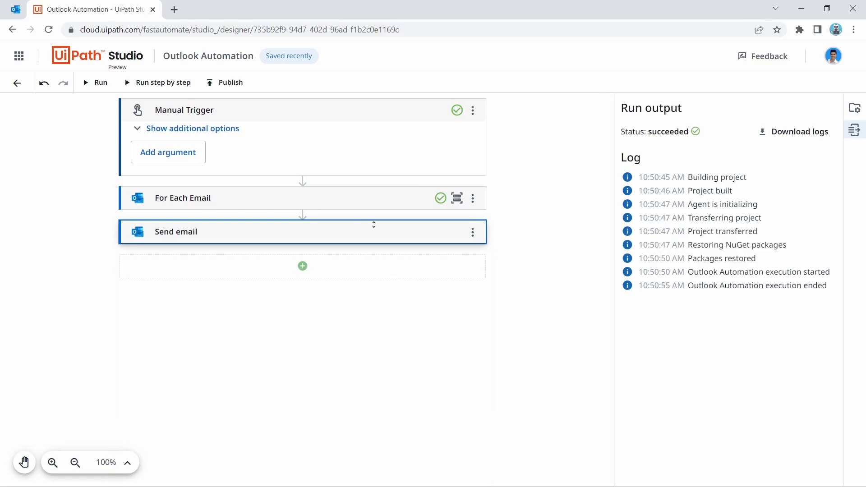
Step: Run the workflow with the new Send email step, then switch to the Outlook inbox
left_click(100, 82)
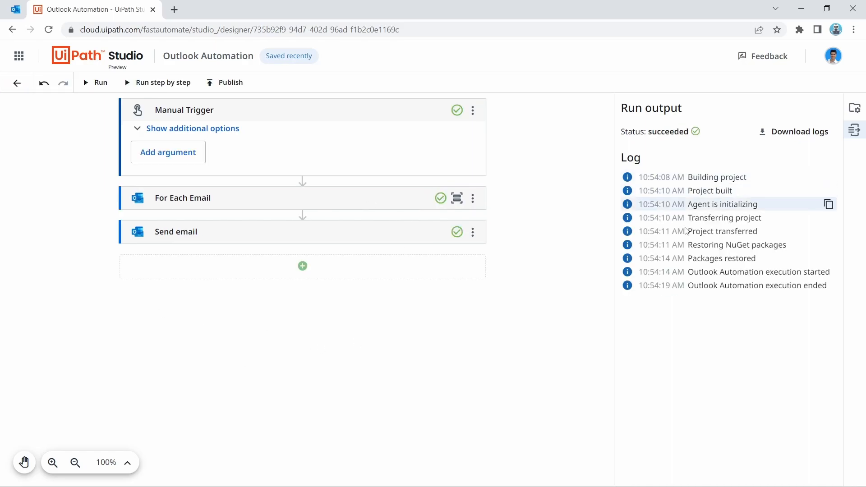
left_click(18, 7)
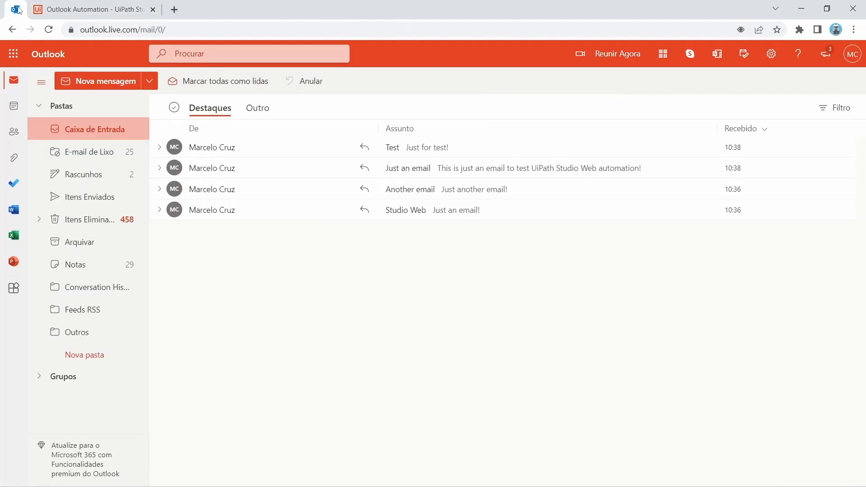
Step: Check Outlook's Sent Items for the new replies, then go back to the Outlook Automation Studio tab
left_click(101, 203)
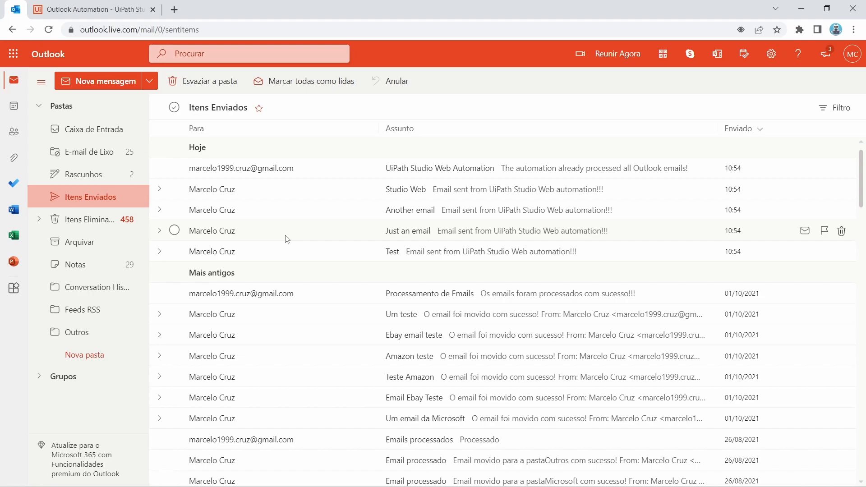
left_click(54, 8)
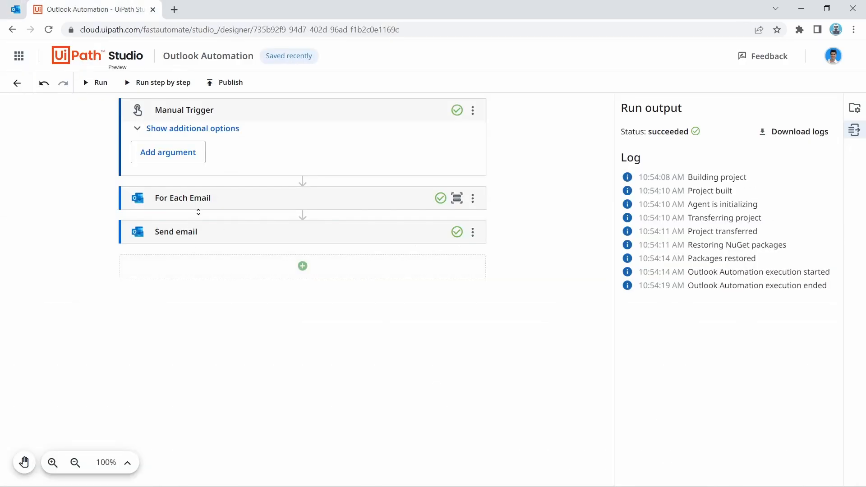
Step: In For Each Email's additional options, set Mark as read and Unread only to True
left_click(228, 206)
scroll(239, 212, "down", 7)
scroll(235, 219, "up", 5)
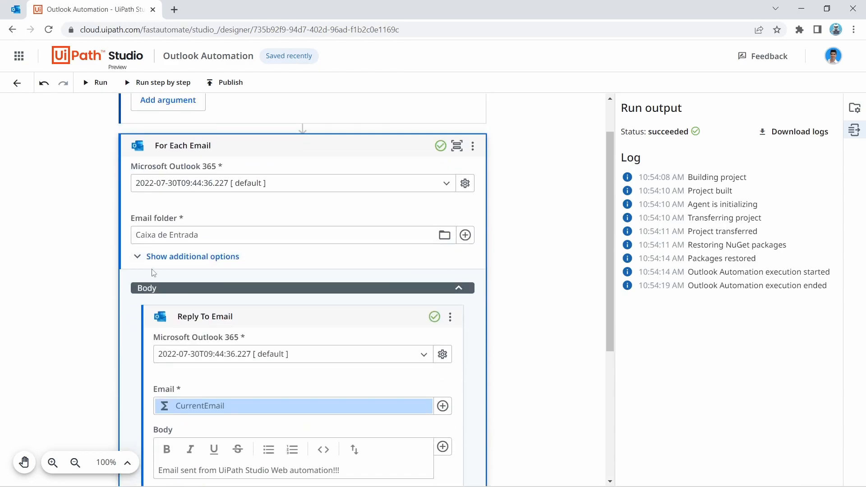
scroll(153, 273, "down", 3)
scroll(158, 253, "up", 2)
left_click(187, 200)
scroll(307, 218, "down", 4)
scroll(307, 218, "down", 3)
left_click(152, 253)
scroll(273, 273, "up", 3)
scroll(273, 274, "up", 3)
scroll(259, 277, "down", 3)
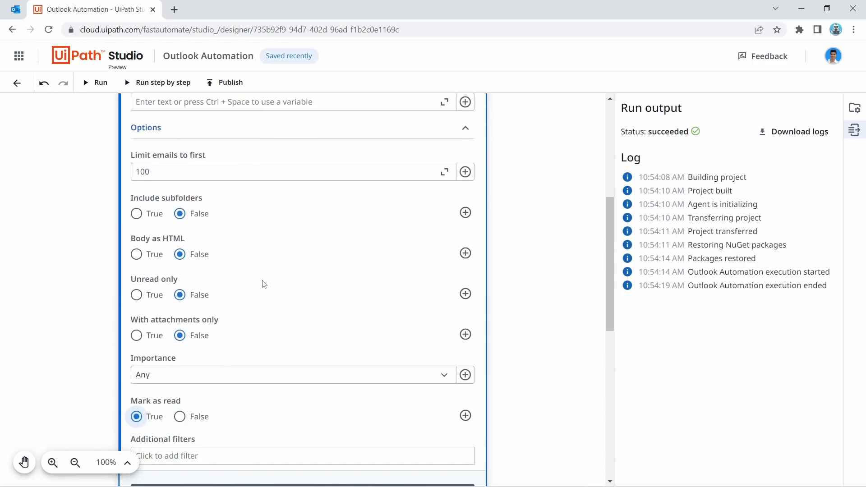
left_click(137, 296)
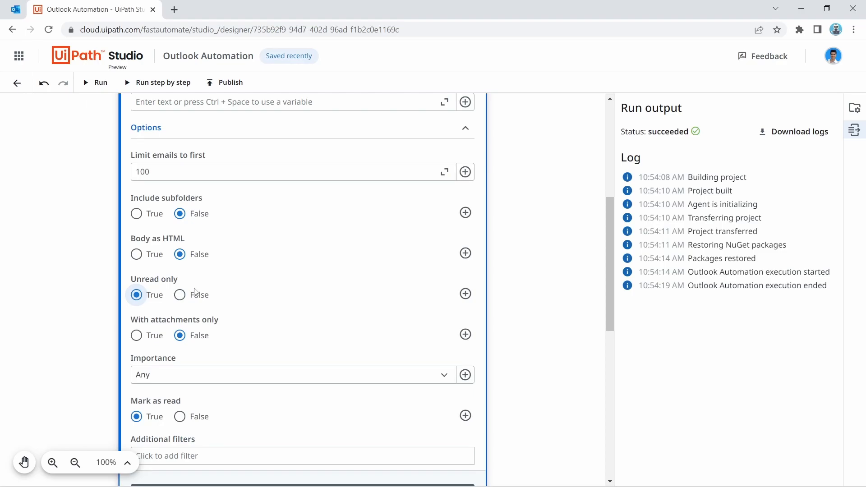
Step: View the sent 'UiPath Studio Web Automation' email in Outlook, then the received copy in Gmail
left_click(11, 8)
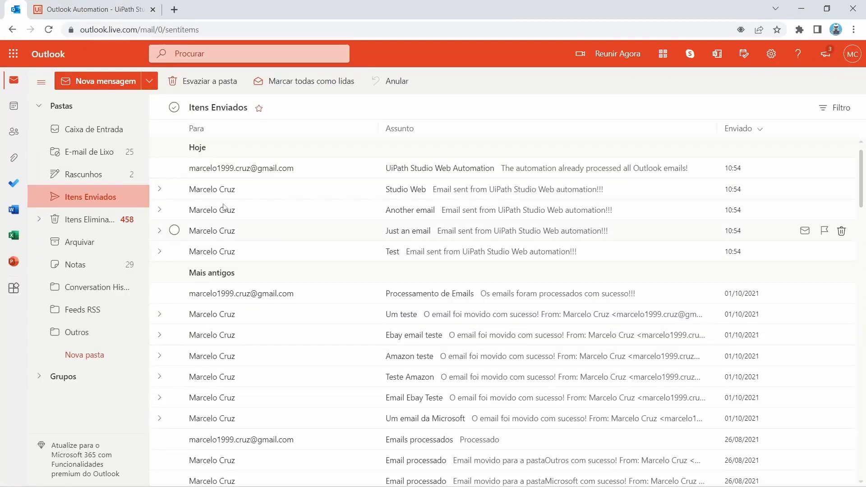
left_click(332, 169)
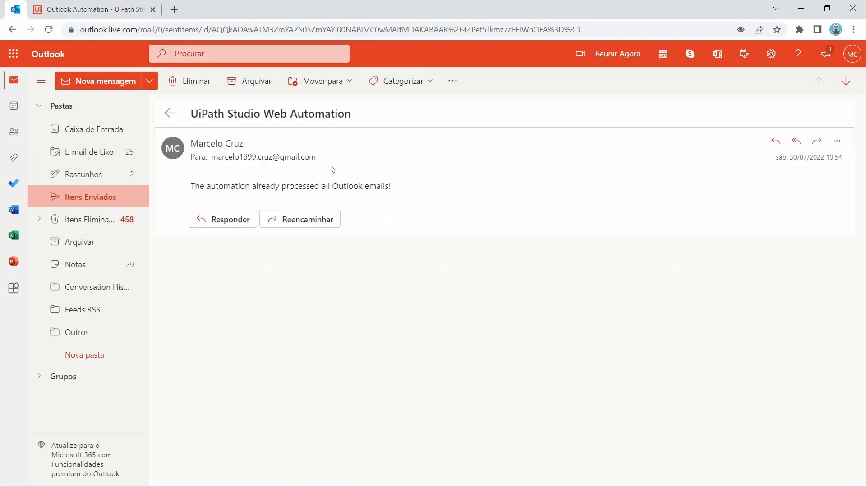
mouse_move(305, 485)
mouse_move(533, 481)
left_click(604, 429)
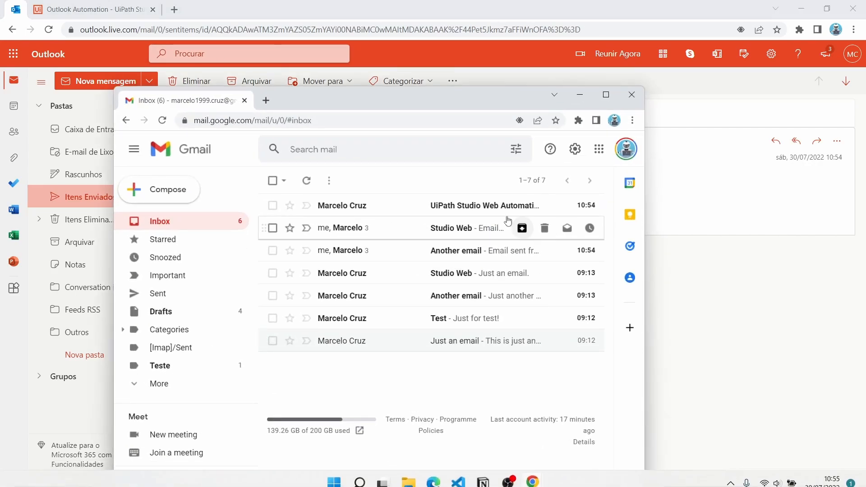
left_click(436, 206)
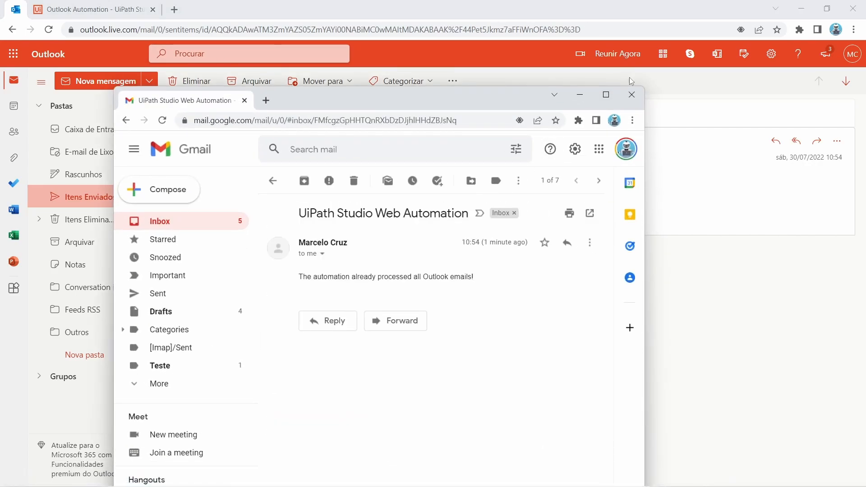
left_click(605, 94)
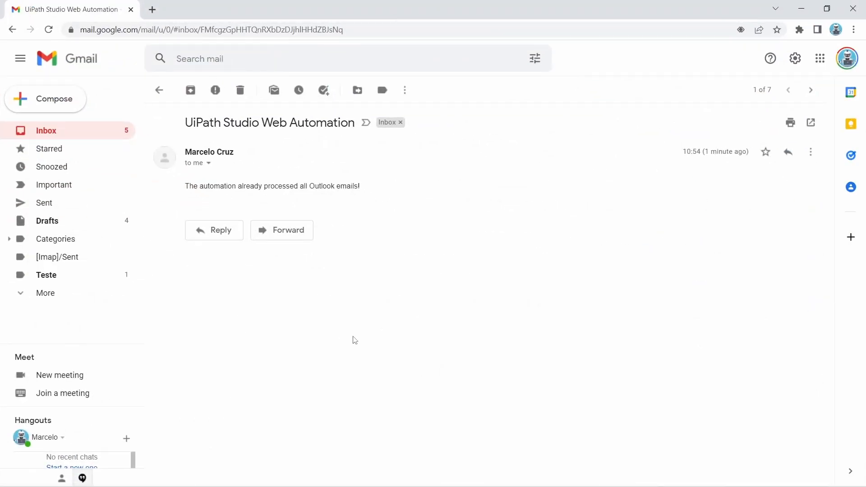
Step: Minimize Gmail, return to the UiPath Studio designer, and collapse the For Each Email card
left_click(801, 9)
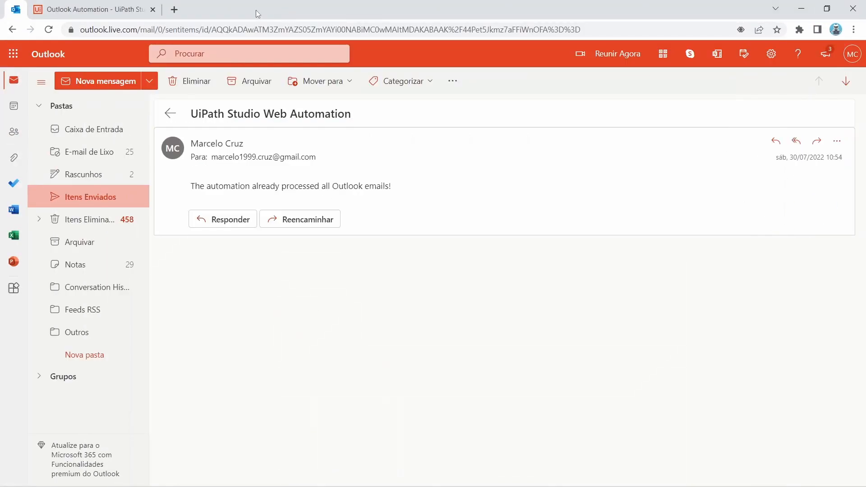
left_click(100, 3)
scroll(433, 248, "up", 6)
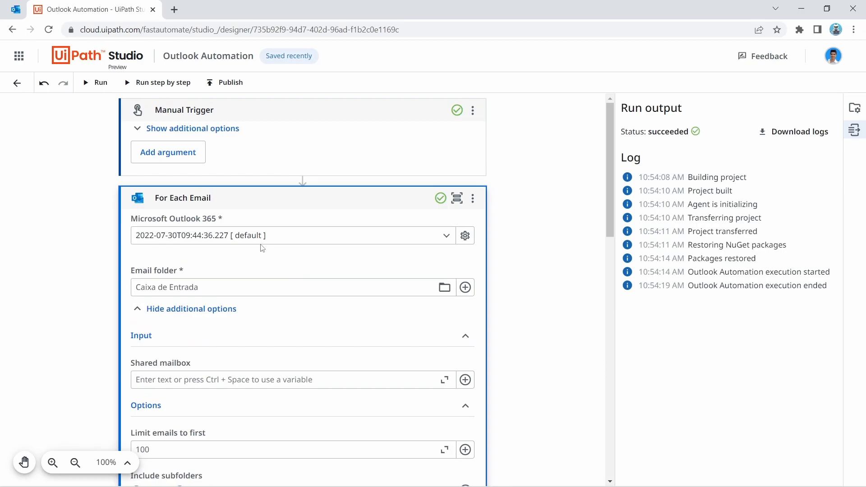
left_click(277, 207)
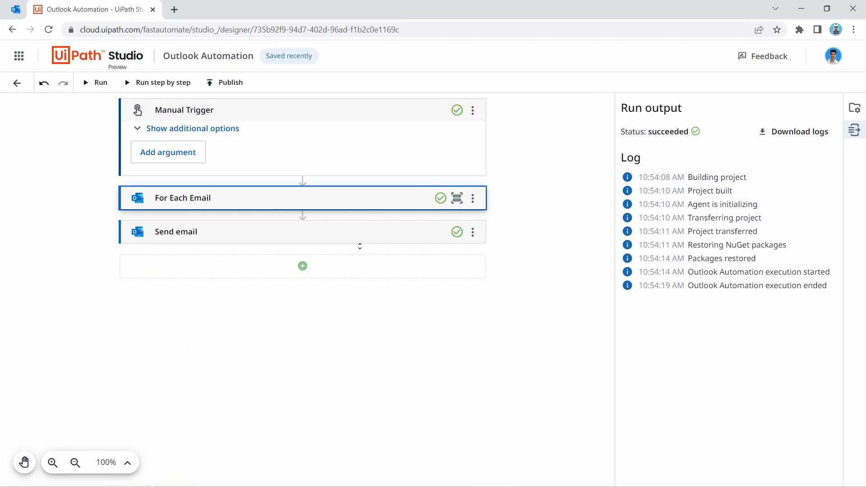